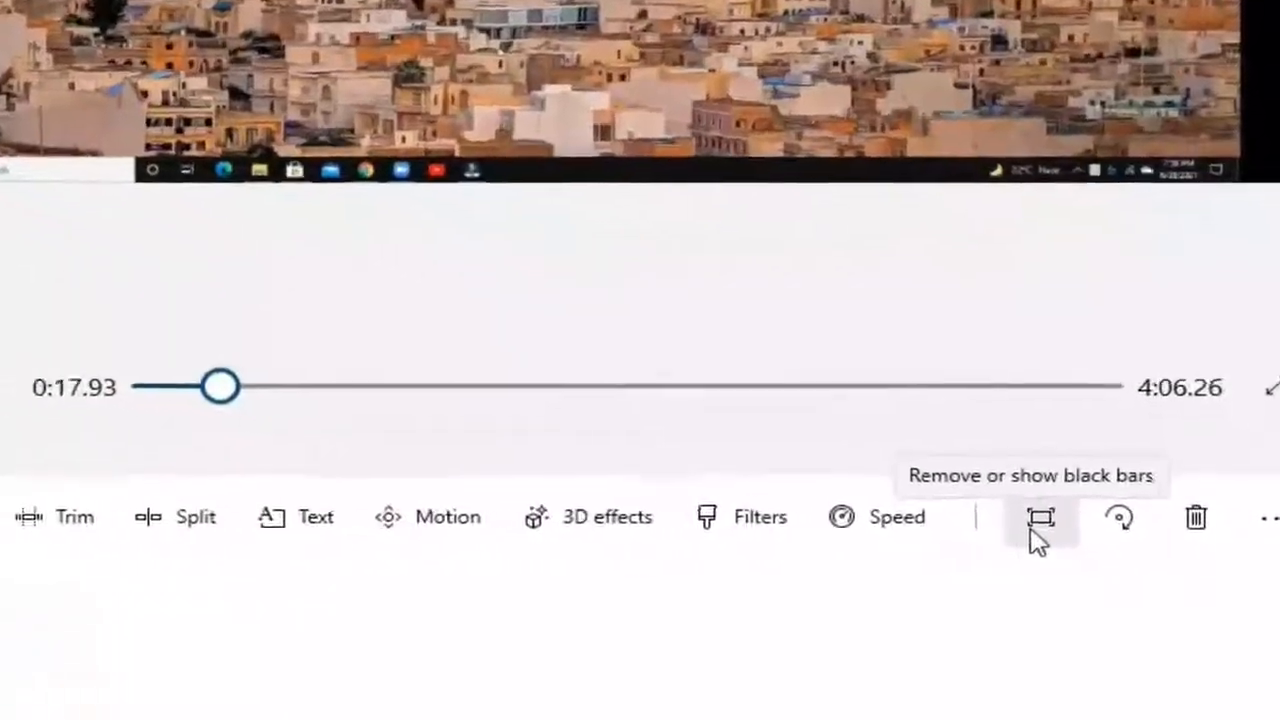
Step: Remove the black bars from the desktop recording clip in the storyboard
left_click(1038, 525)
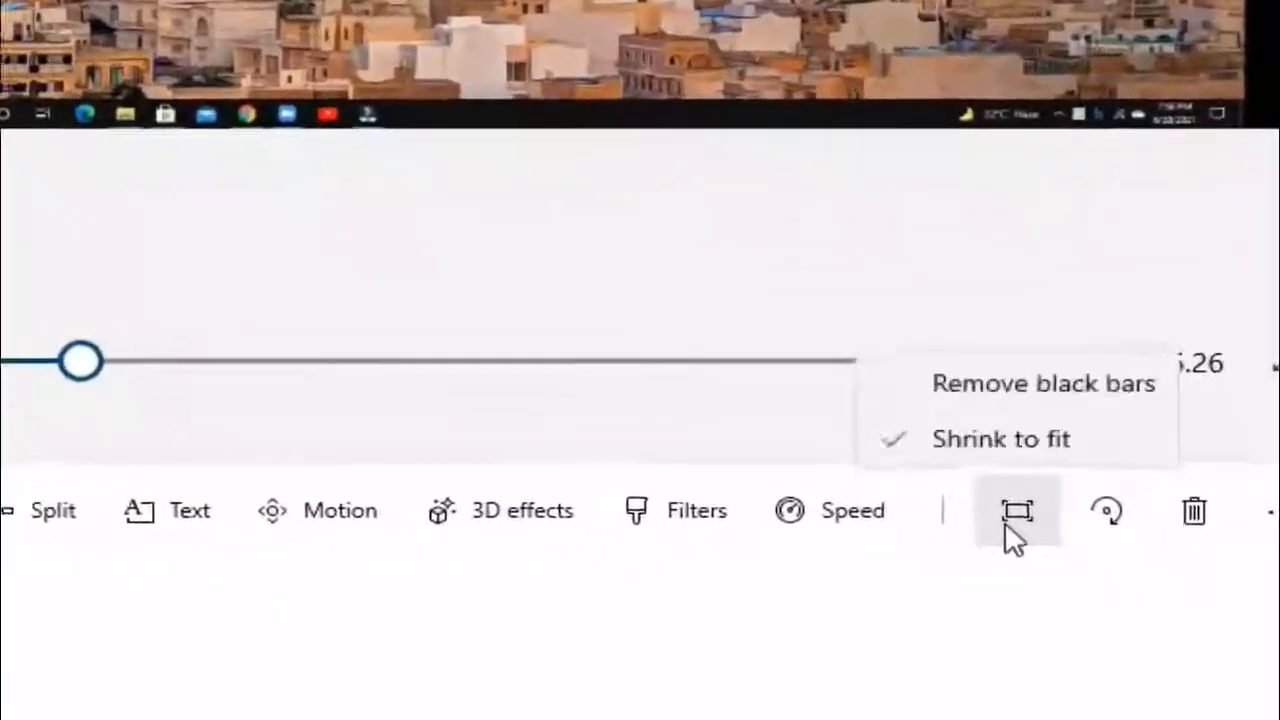
left_click(1030, 400)
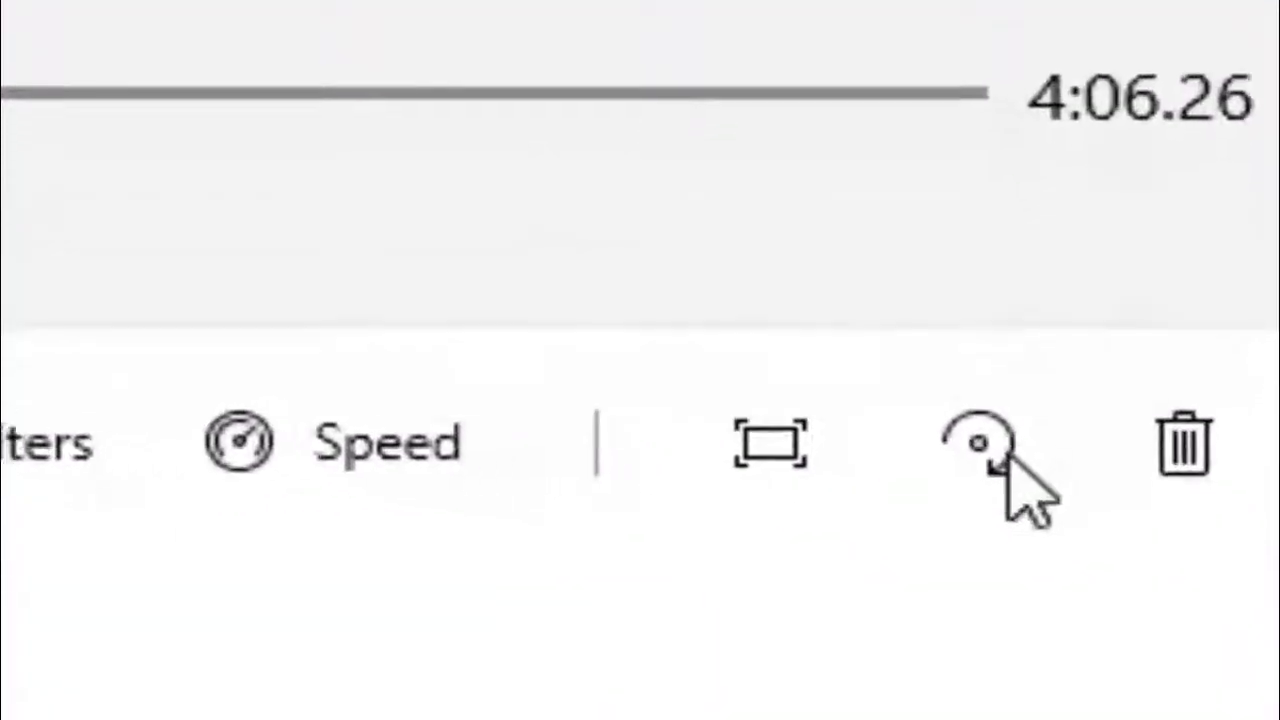
left_click(878, 473)
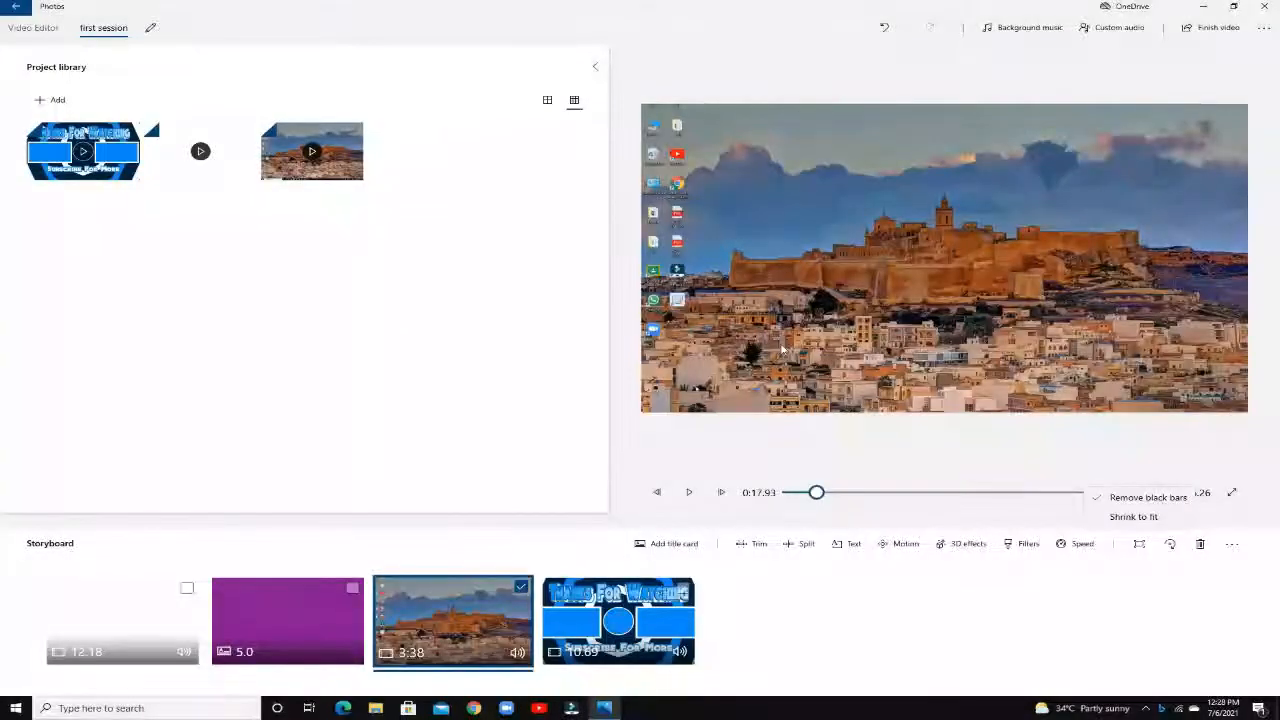
left_click(765, 608)
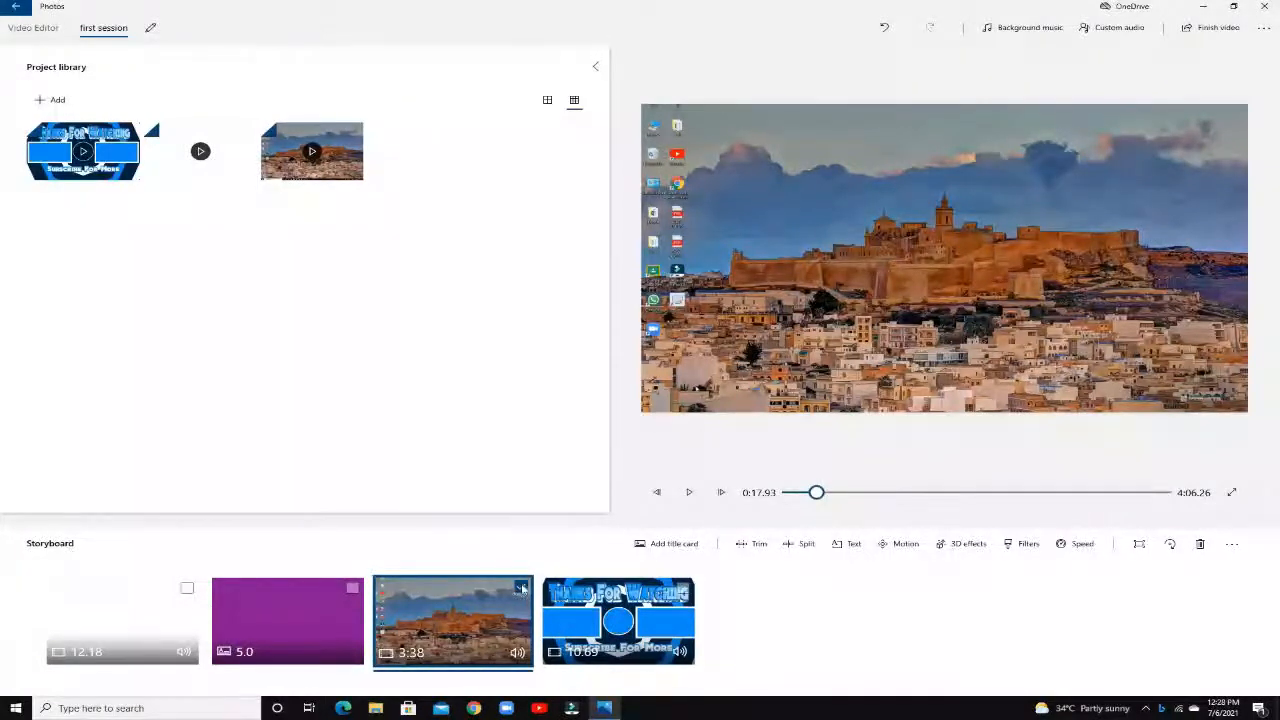
Step: Deselect the desktop recording clip and preview the background music track A Magical Season
left_click(351, 586)
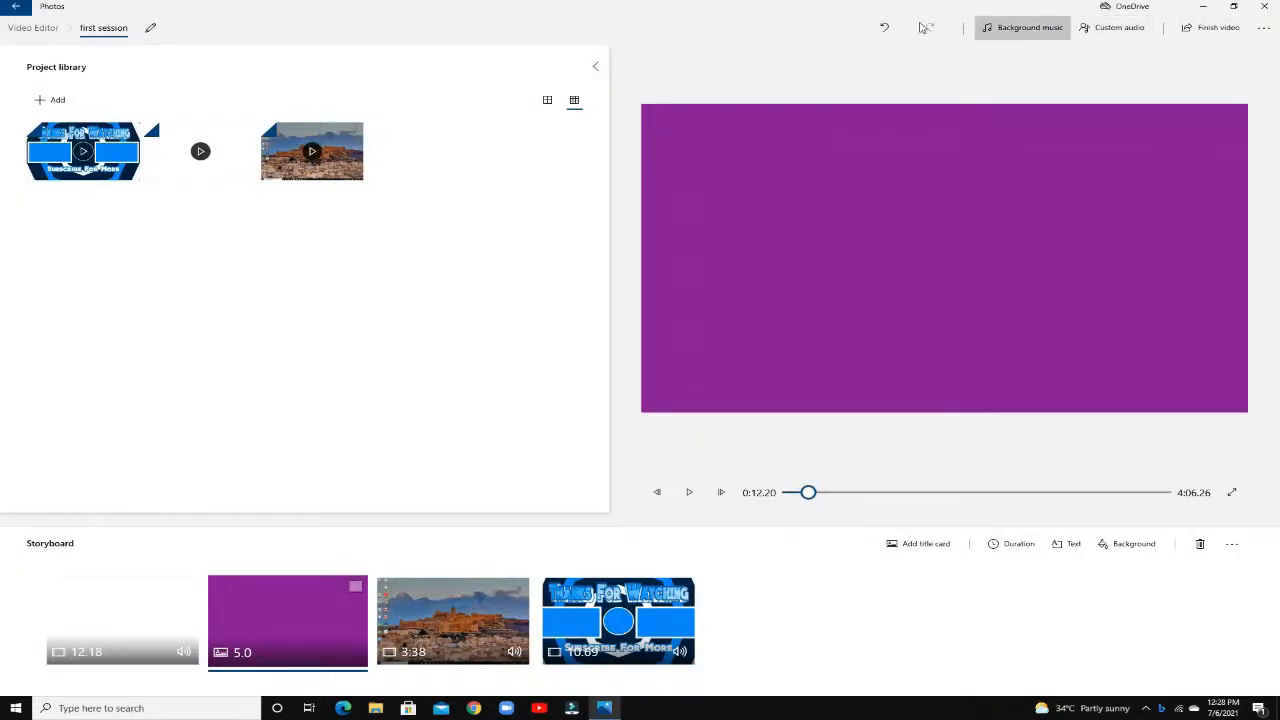
left_click(1022, 27)
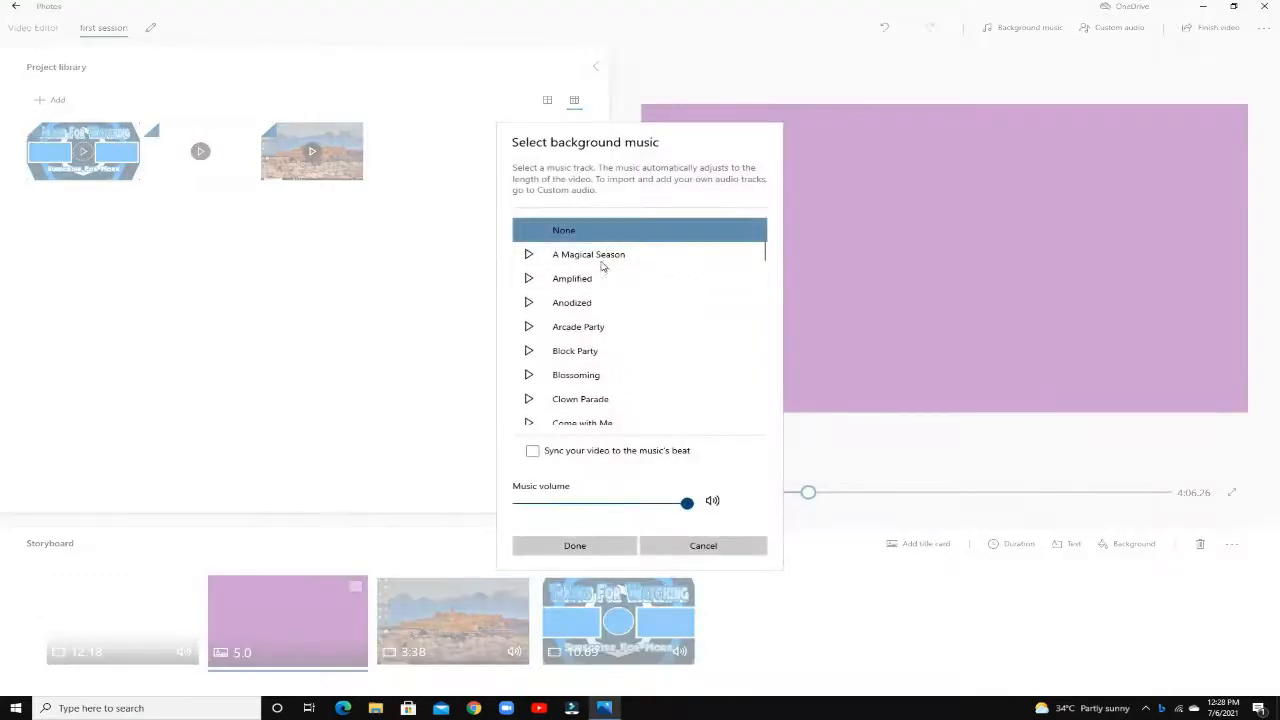
left_click(598, 256)
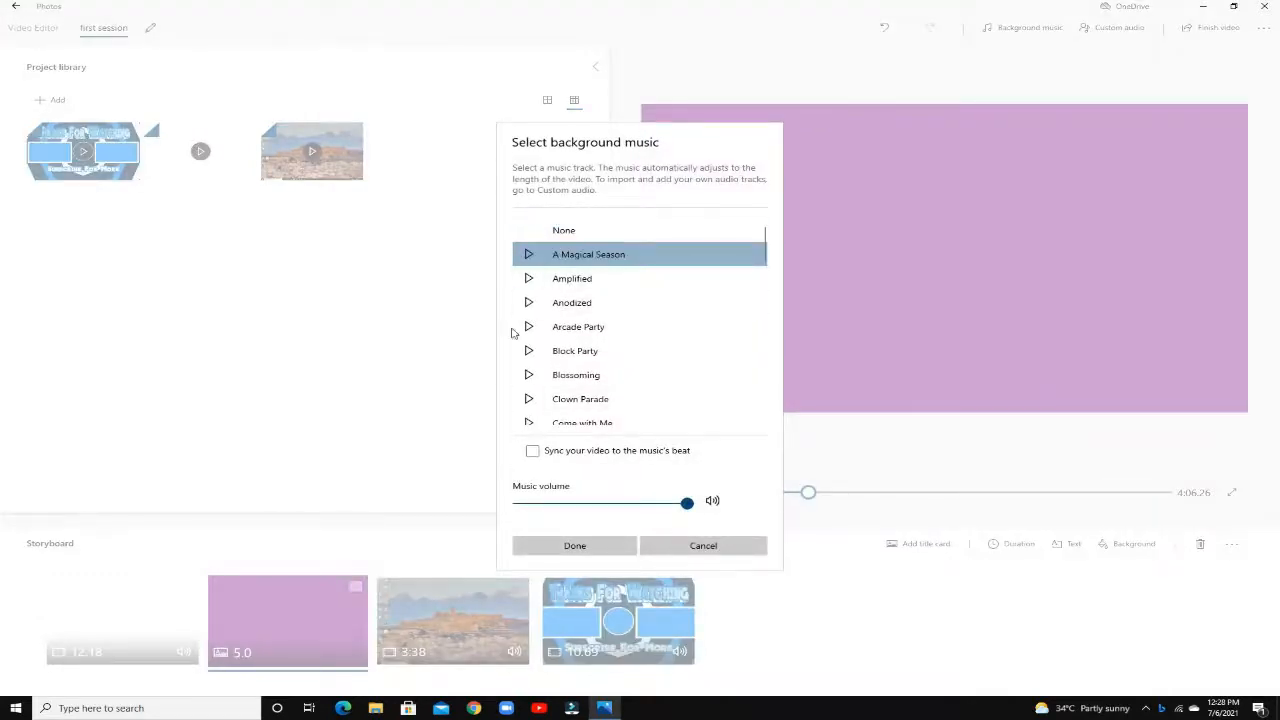
left_click(527, 254)
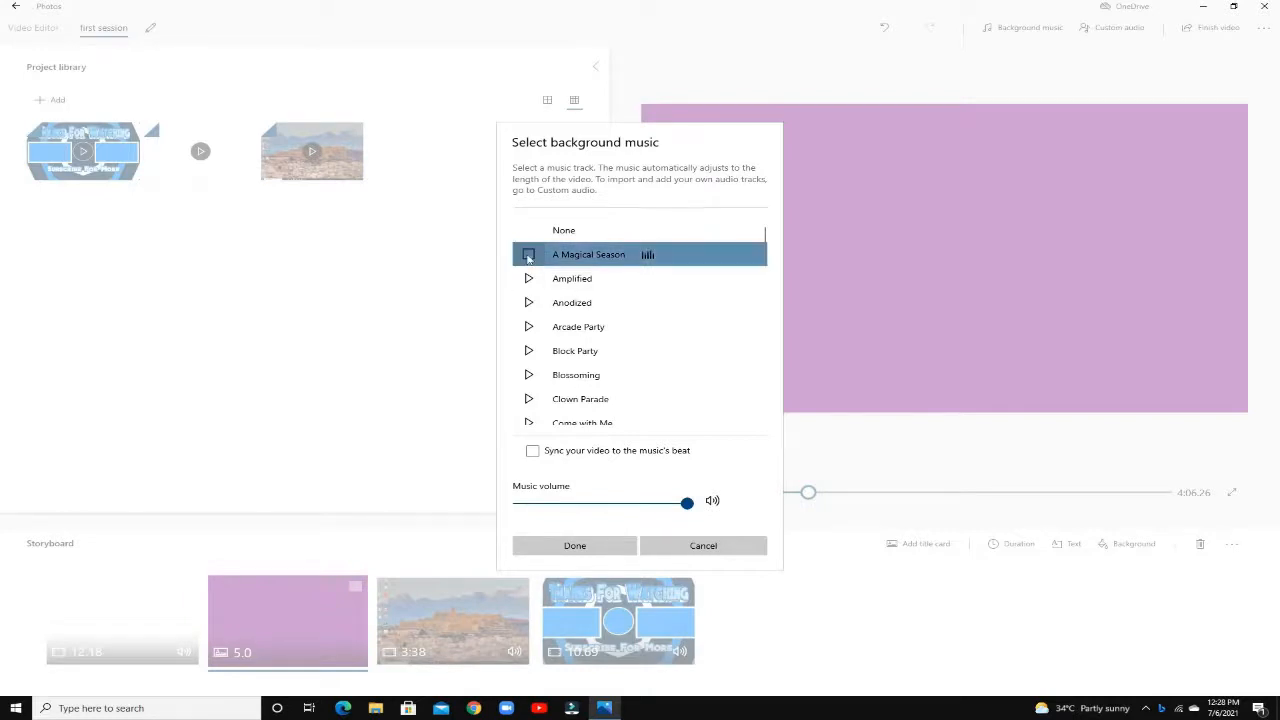
left_click(527, 254)
Step: Preview the track Amplified and apply it as background music with the volume at about three quarters
left_click(527, 279)
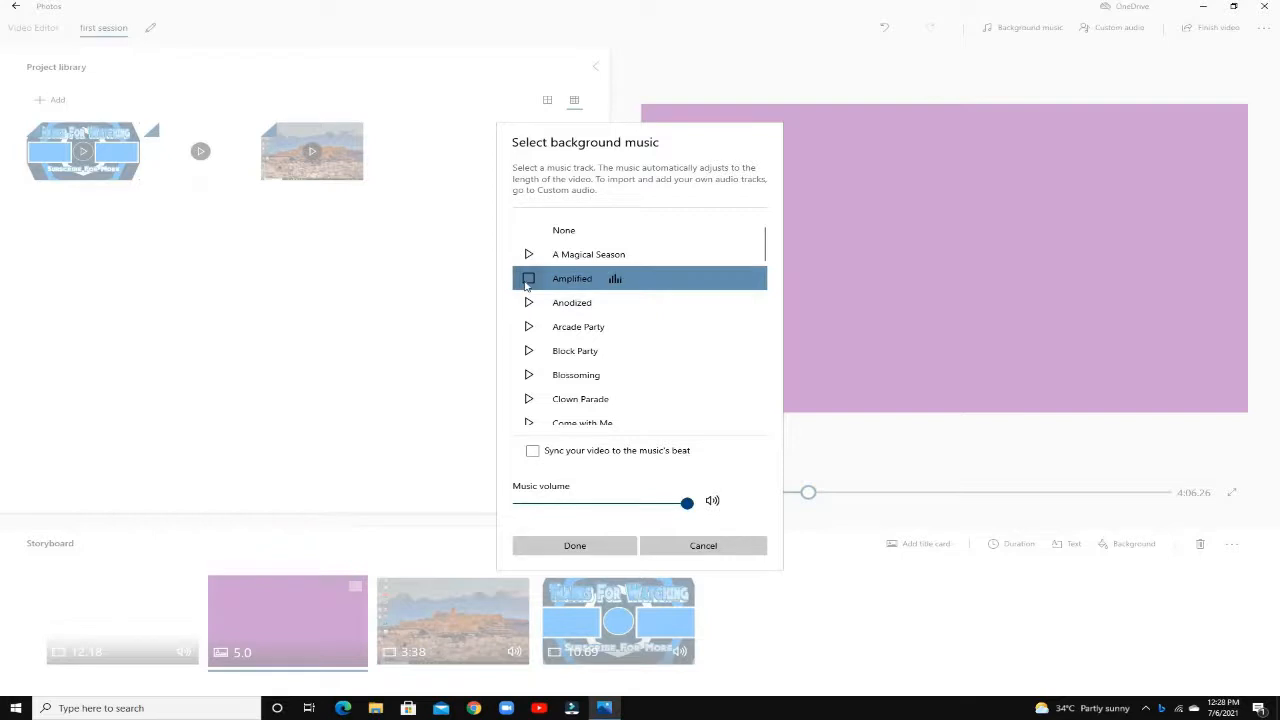
left_click(527, 280)
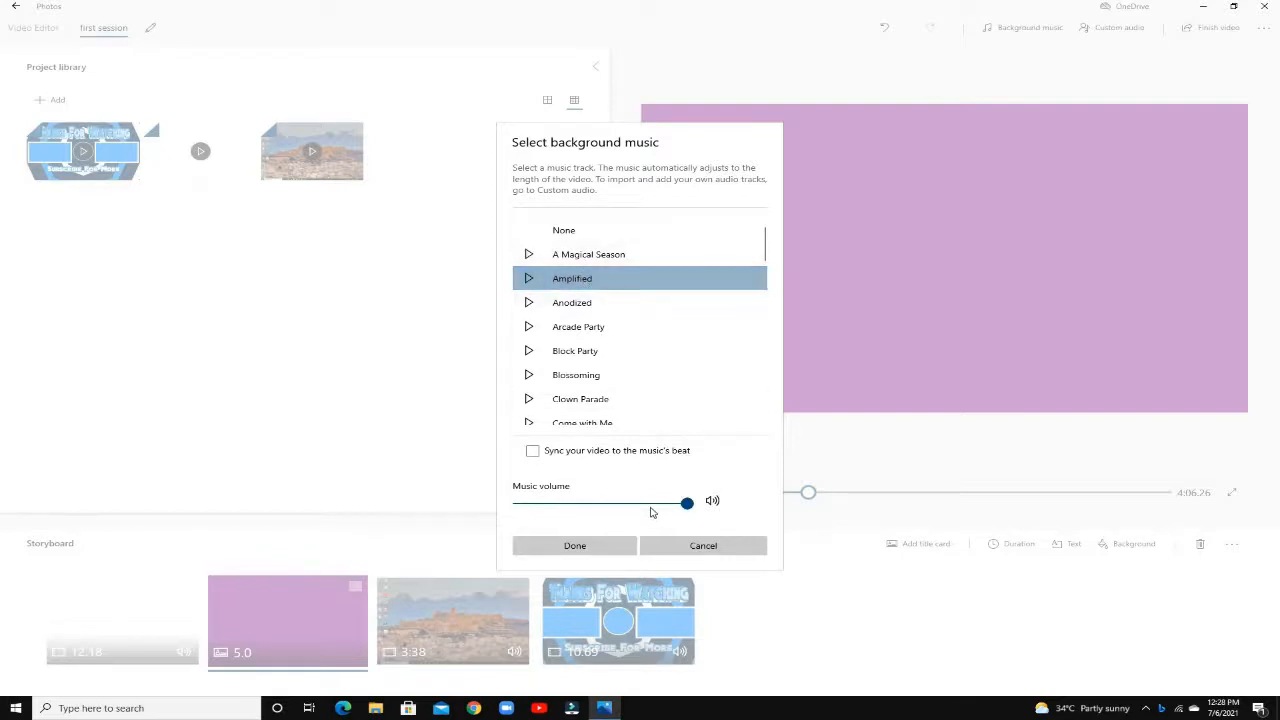
left_click(645, 503)
left_click(575, 545)
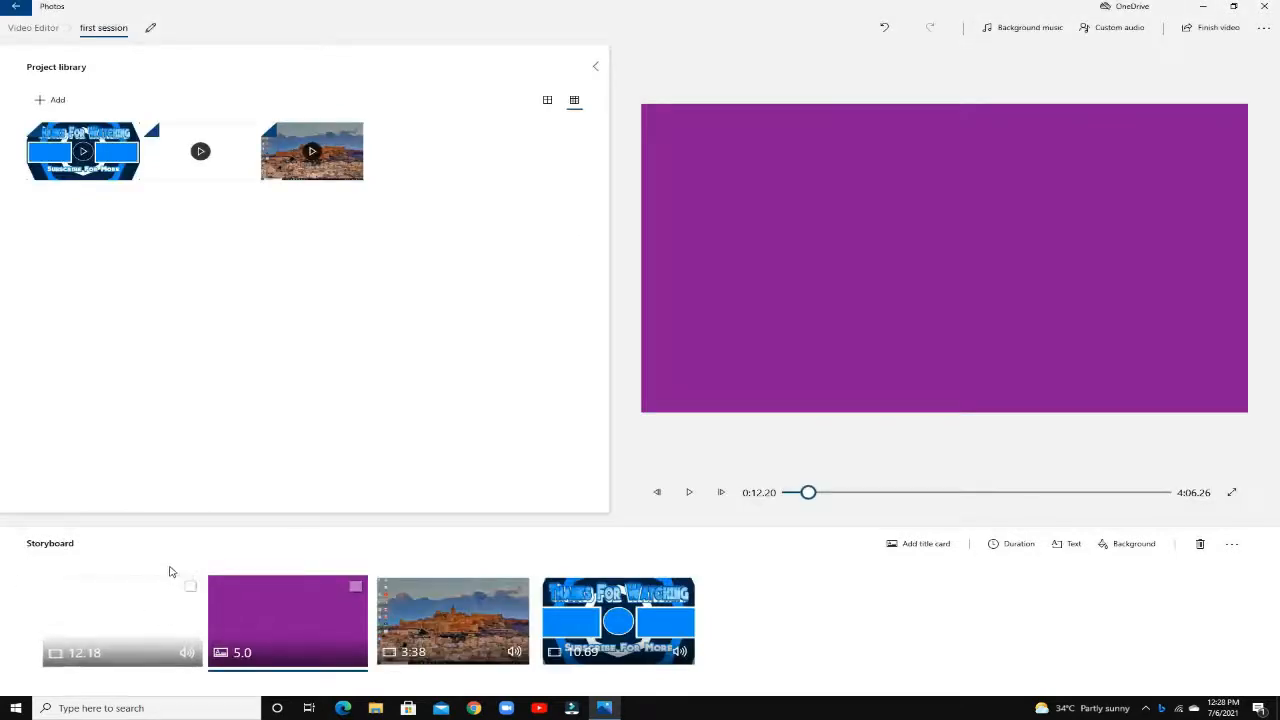
Step: Play the purple title card twice from its beginning to check the background music, and leave the card deselected
left_click(689, 492)
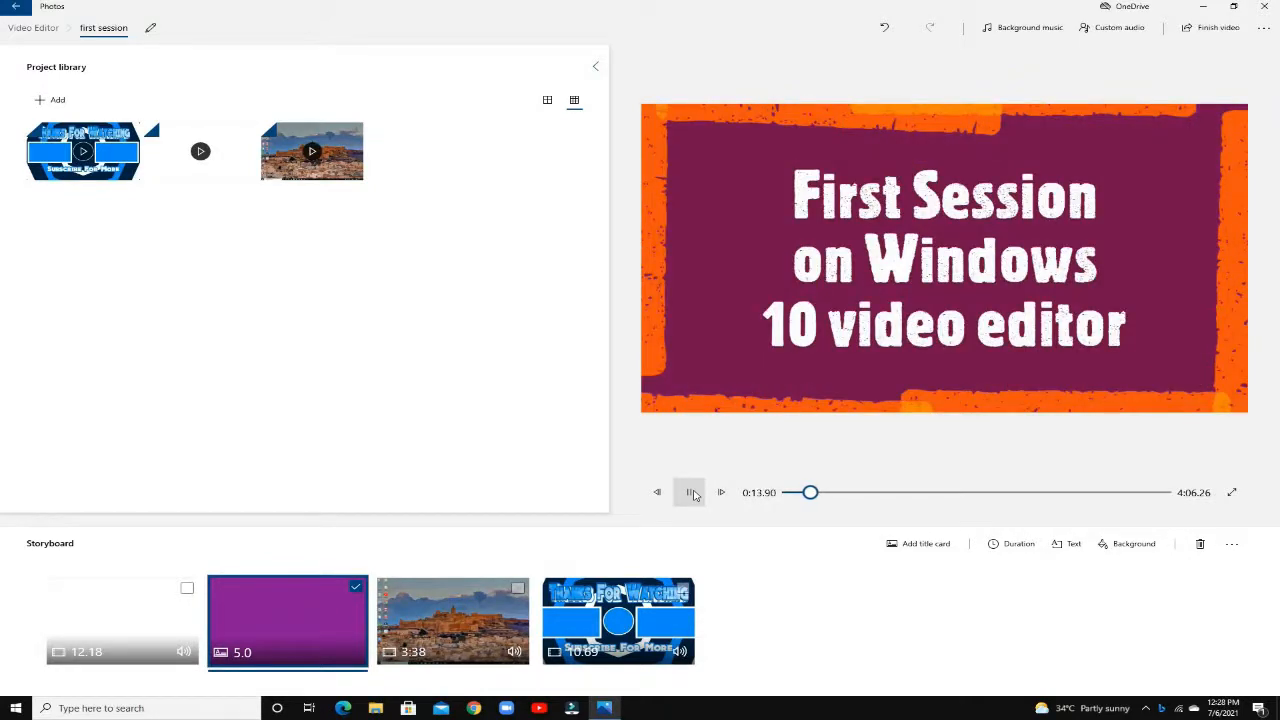
left_click(810, 496)
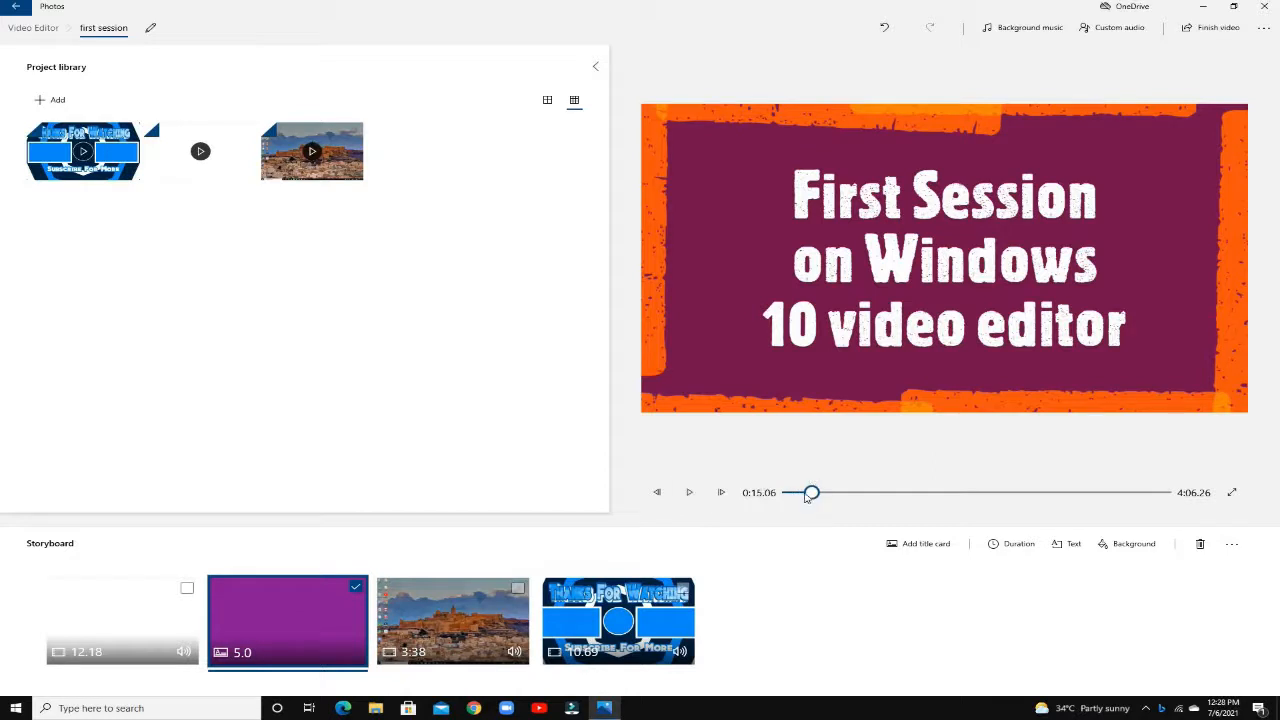
left_click_drag(811, 492, 807, 492)
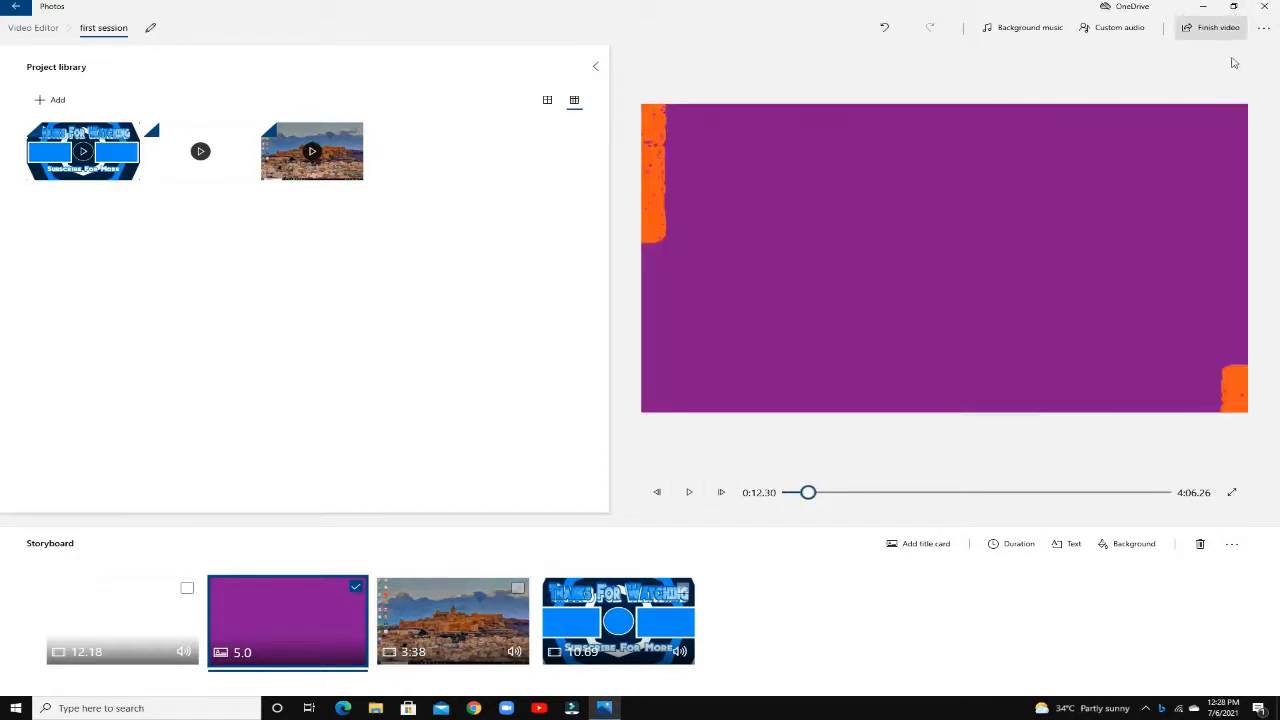
left_click(688, 492)
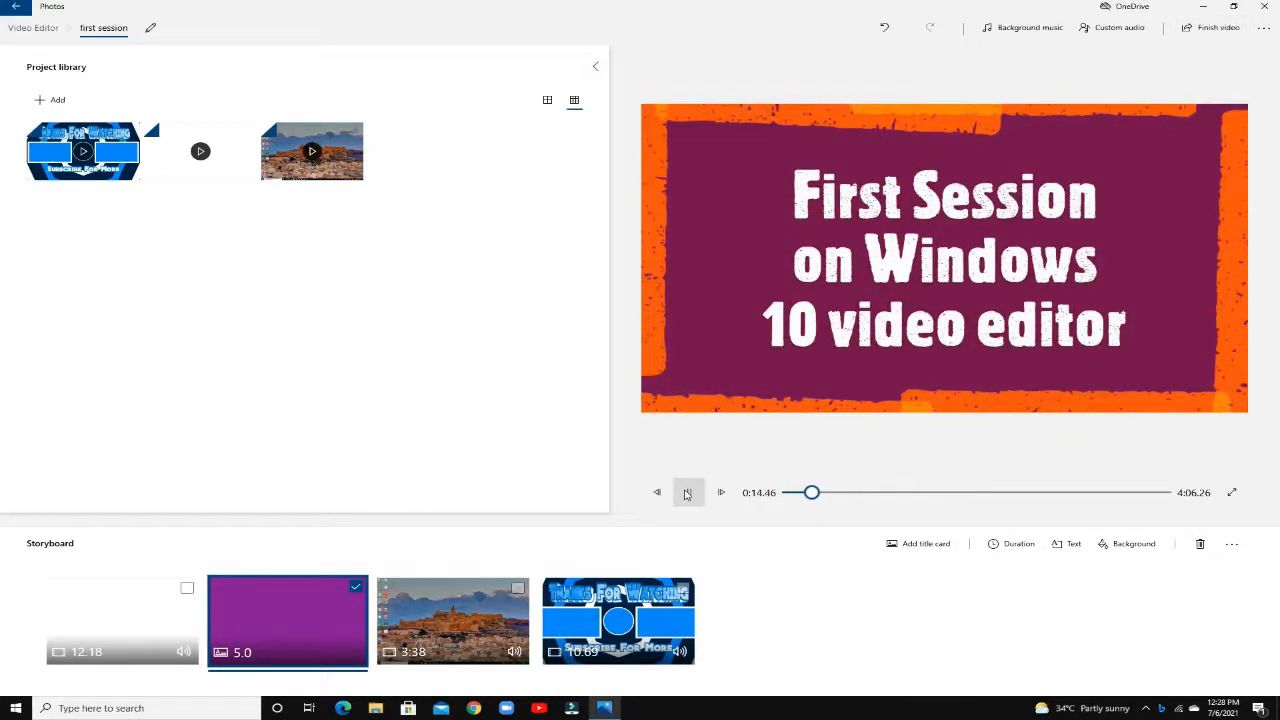
key("space")
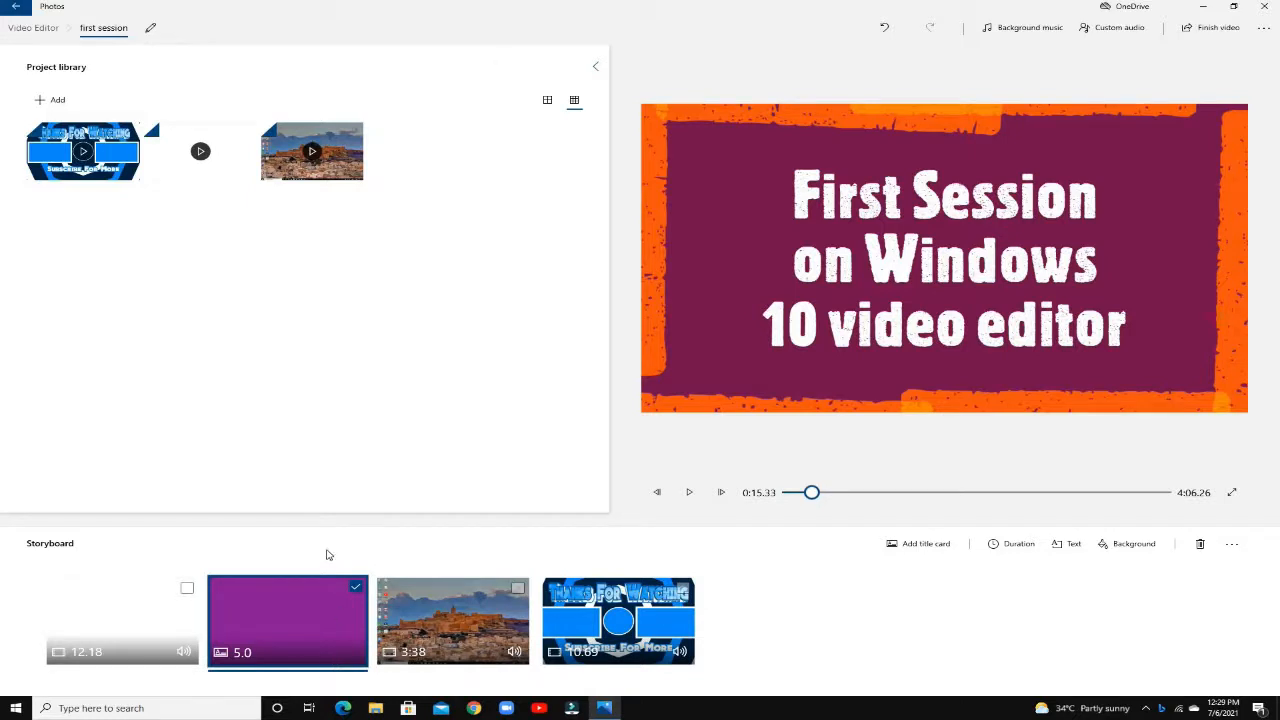
left_click(355, 590)
left_click(355, 591)
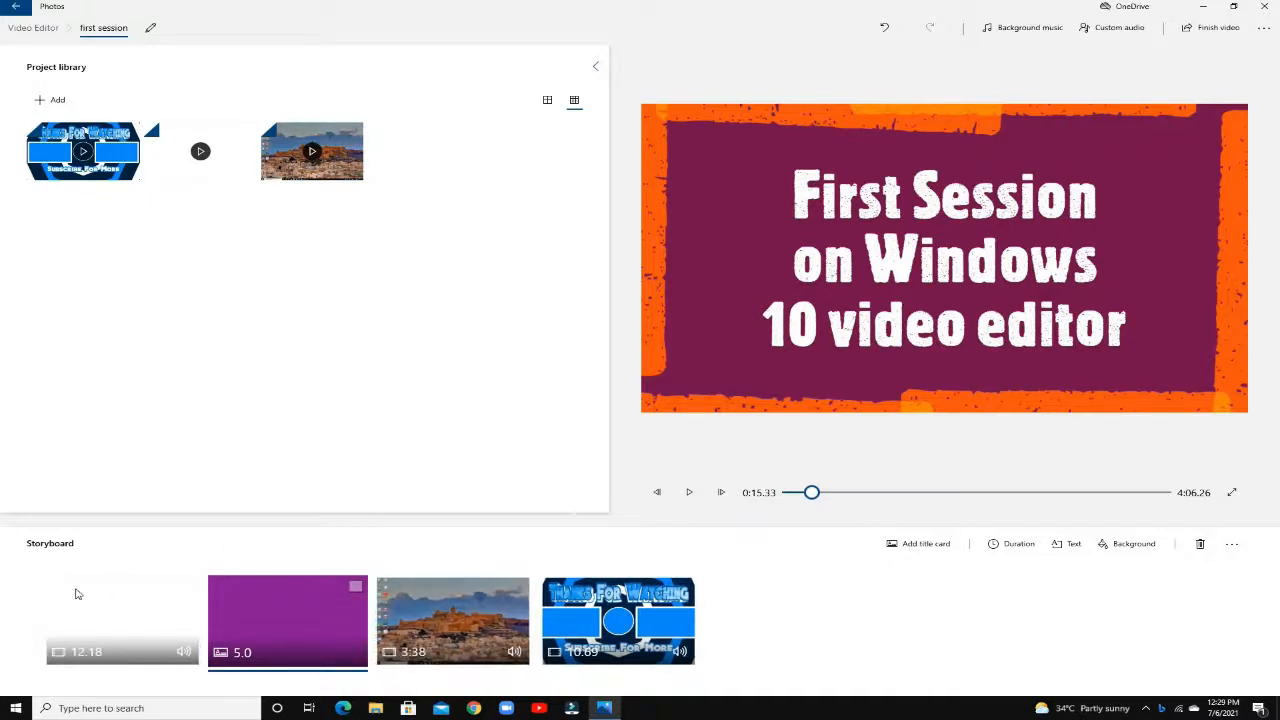
Step: Lower the Amplified background music volume to about one fifth and play the desktop recording clip to check it
left_click(470, 620)
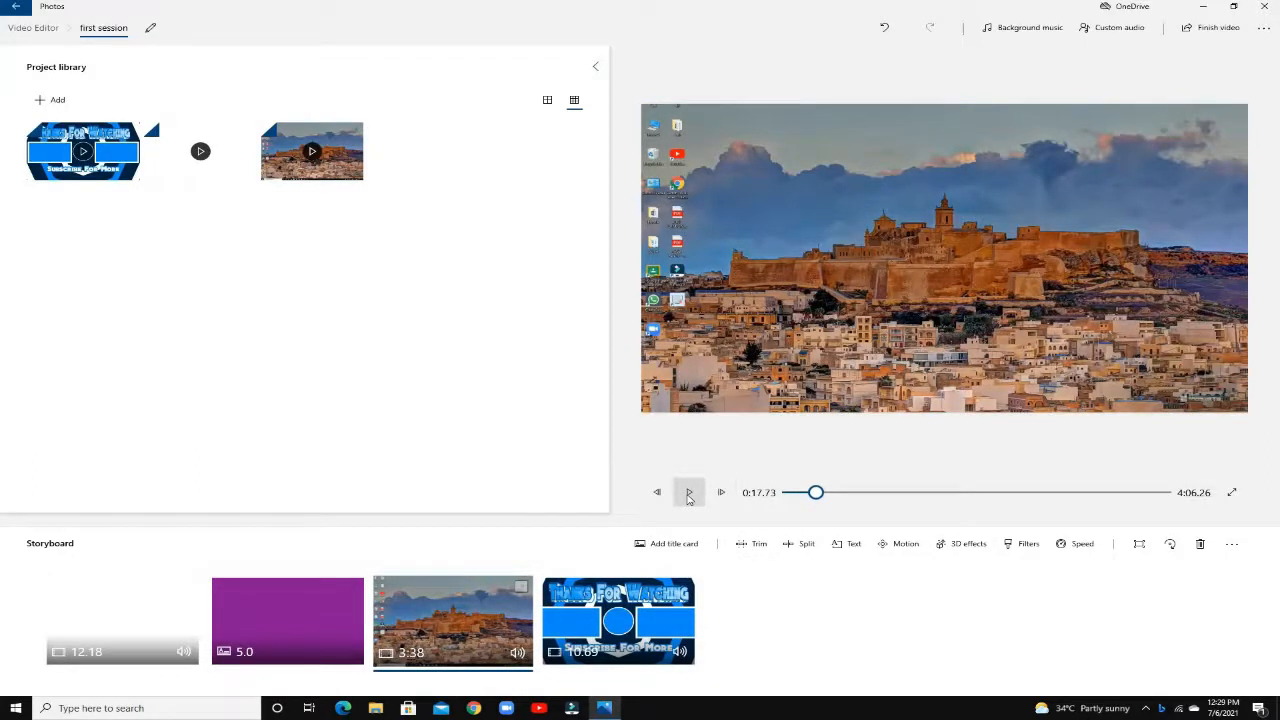
left_click(1005, 28)
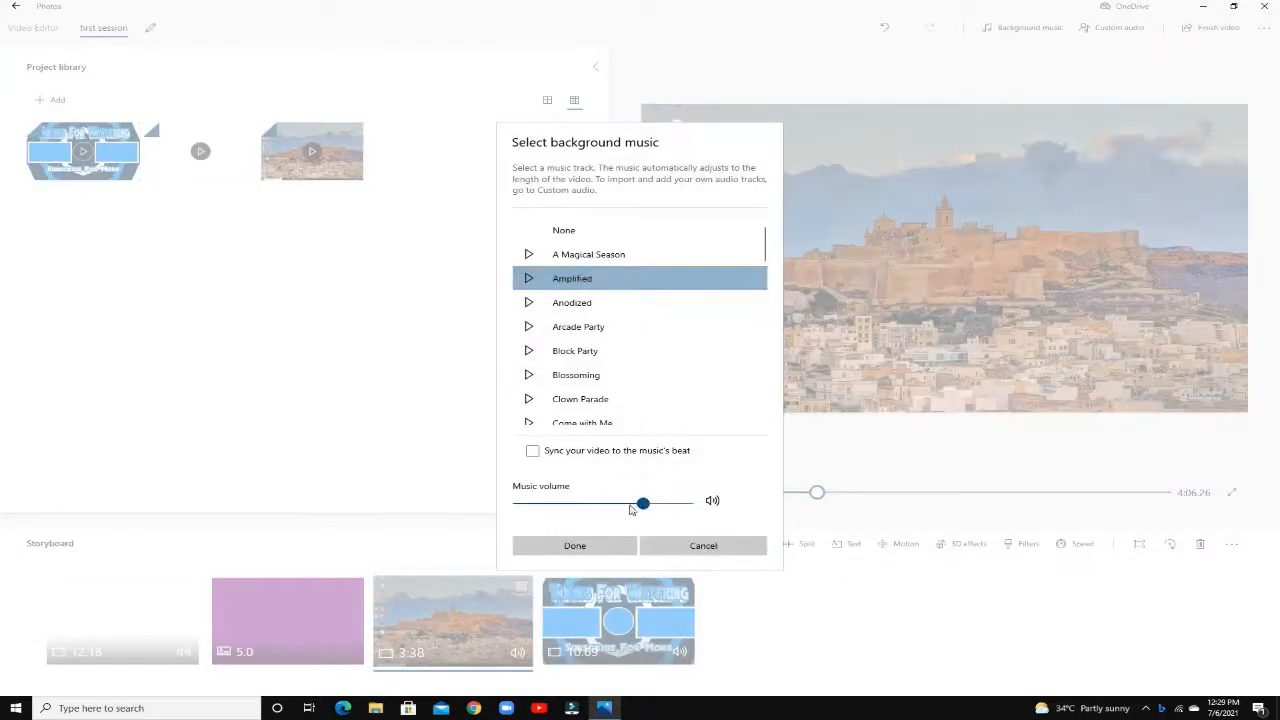
left_click_drag(631, 509, 545, 509)
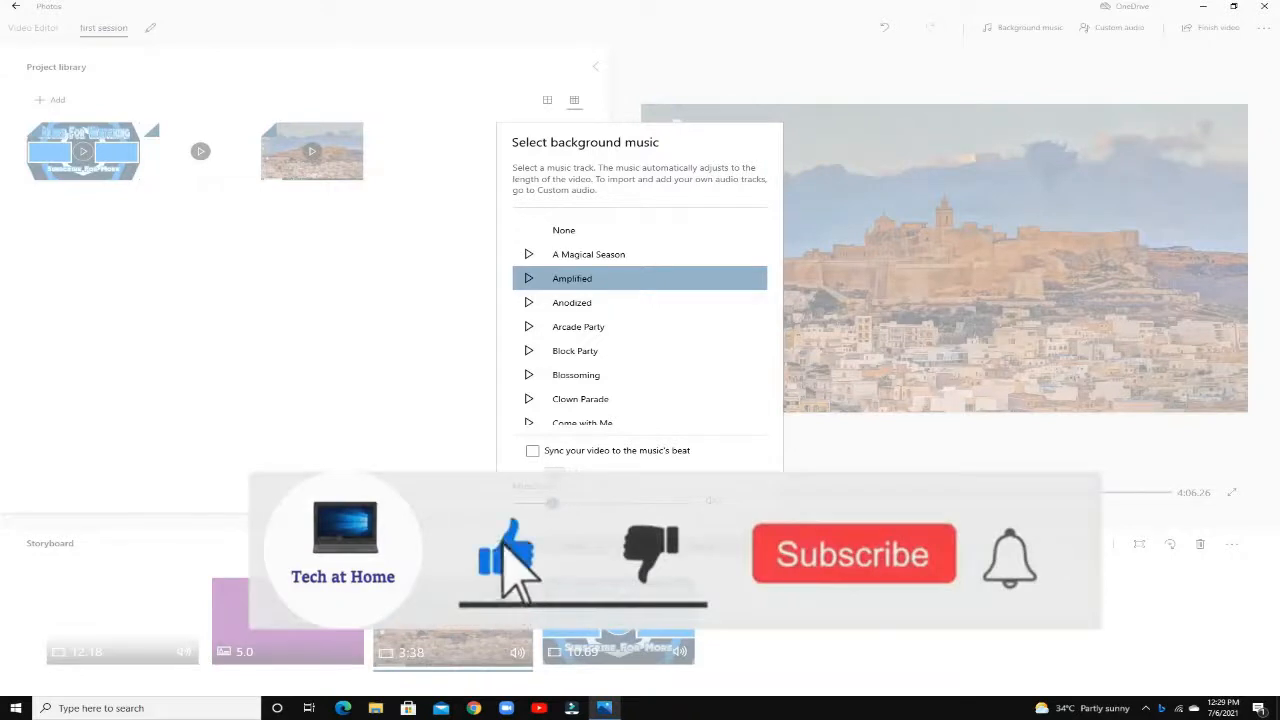
left_click(574, 547)
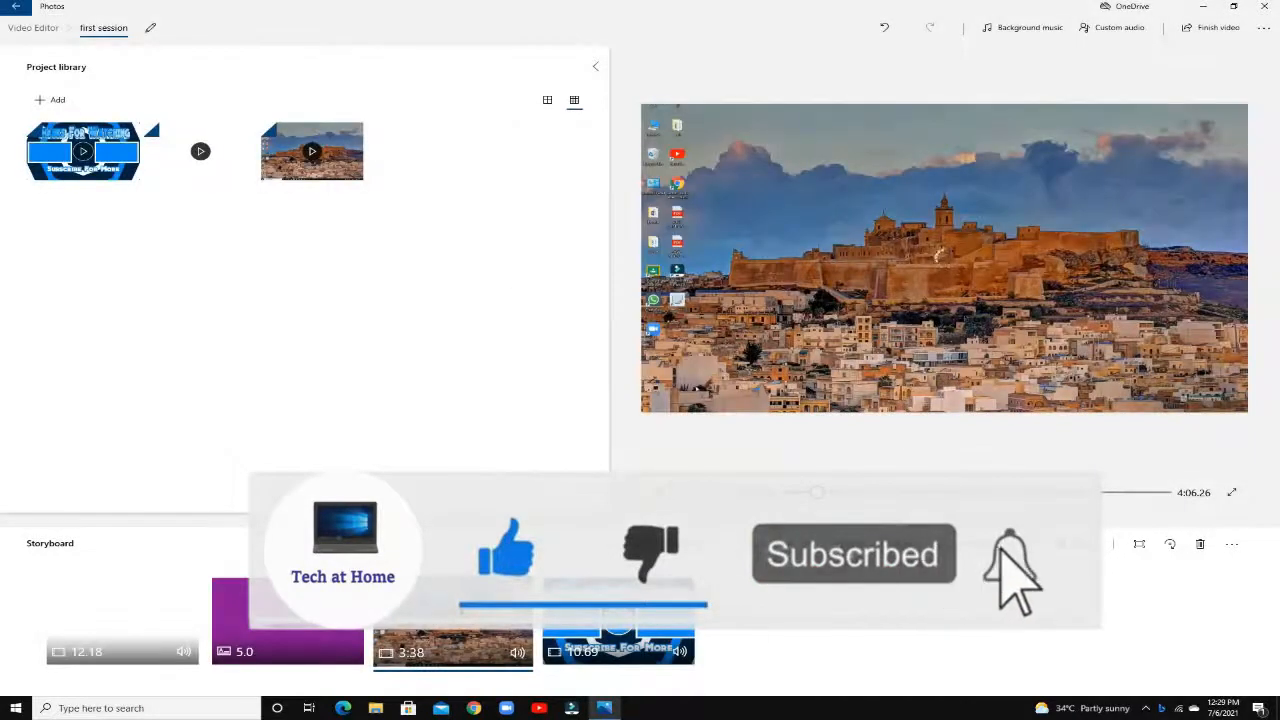
left_click(517, 652)
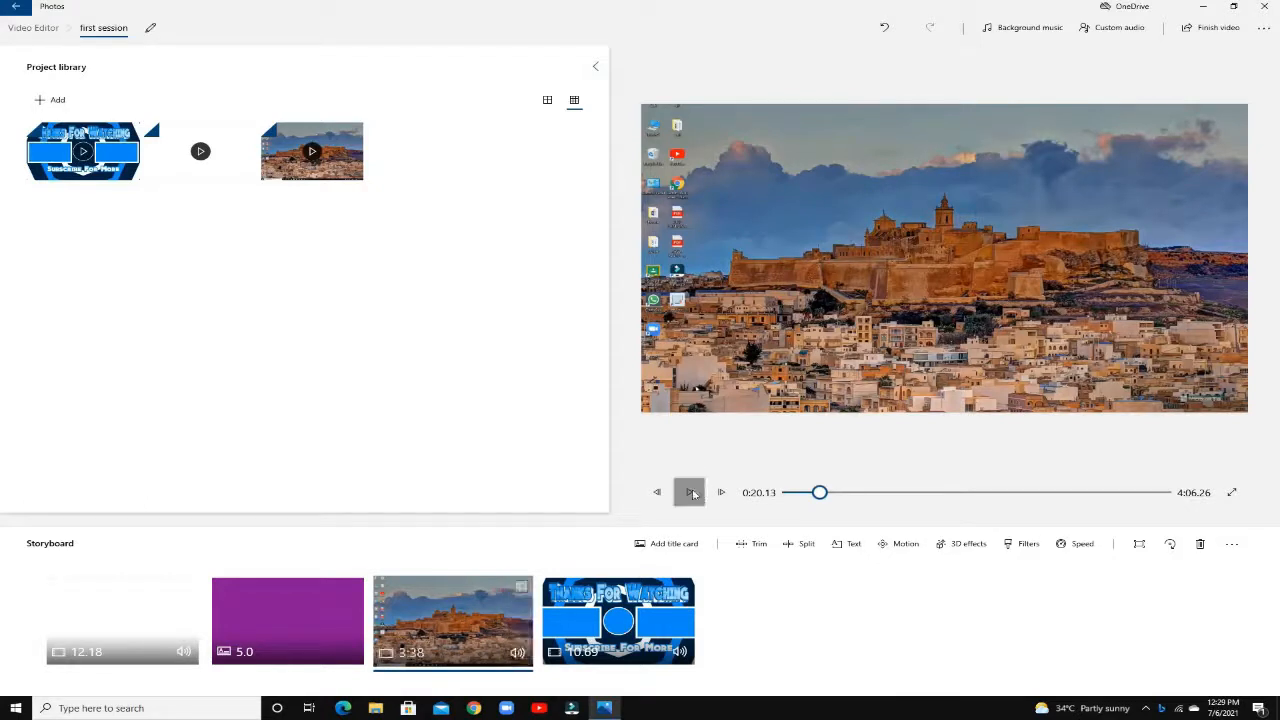
left_click(690, 492)
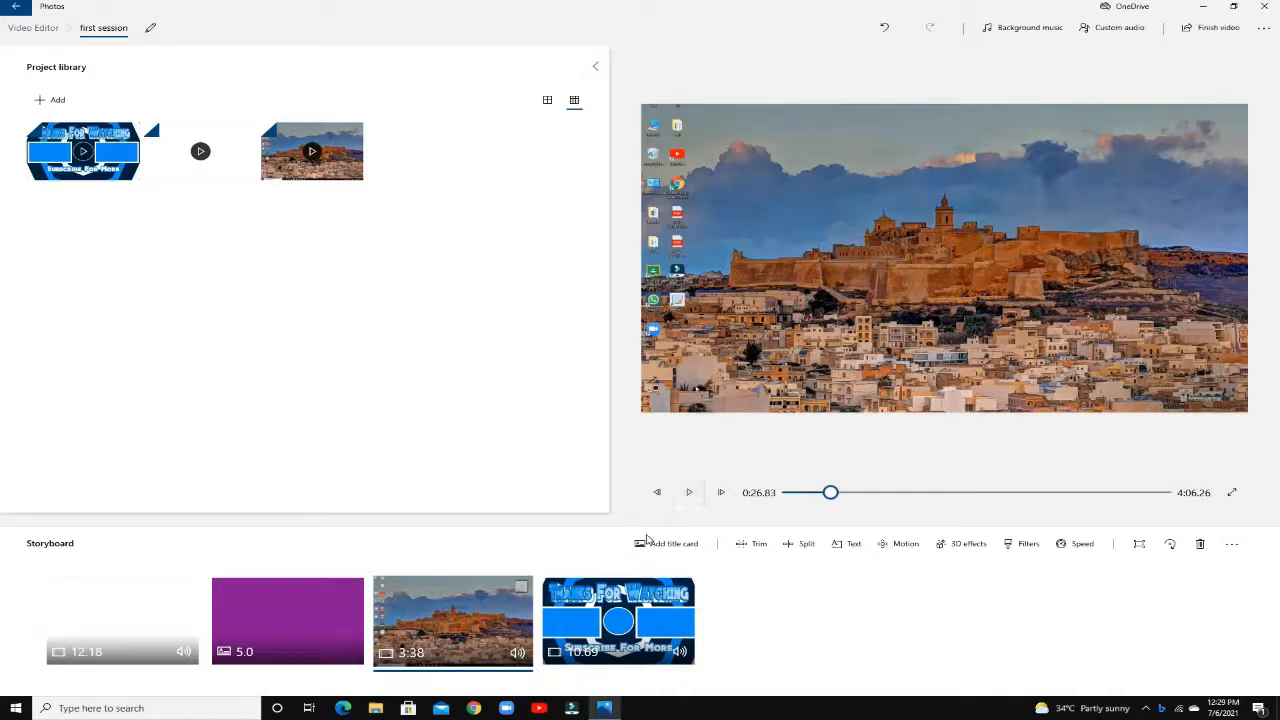
Step: Trim about 10 seconds off the beginning of the desktop recording clip
left_click(521, 587)
left_click(754, 545)
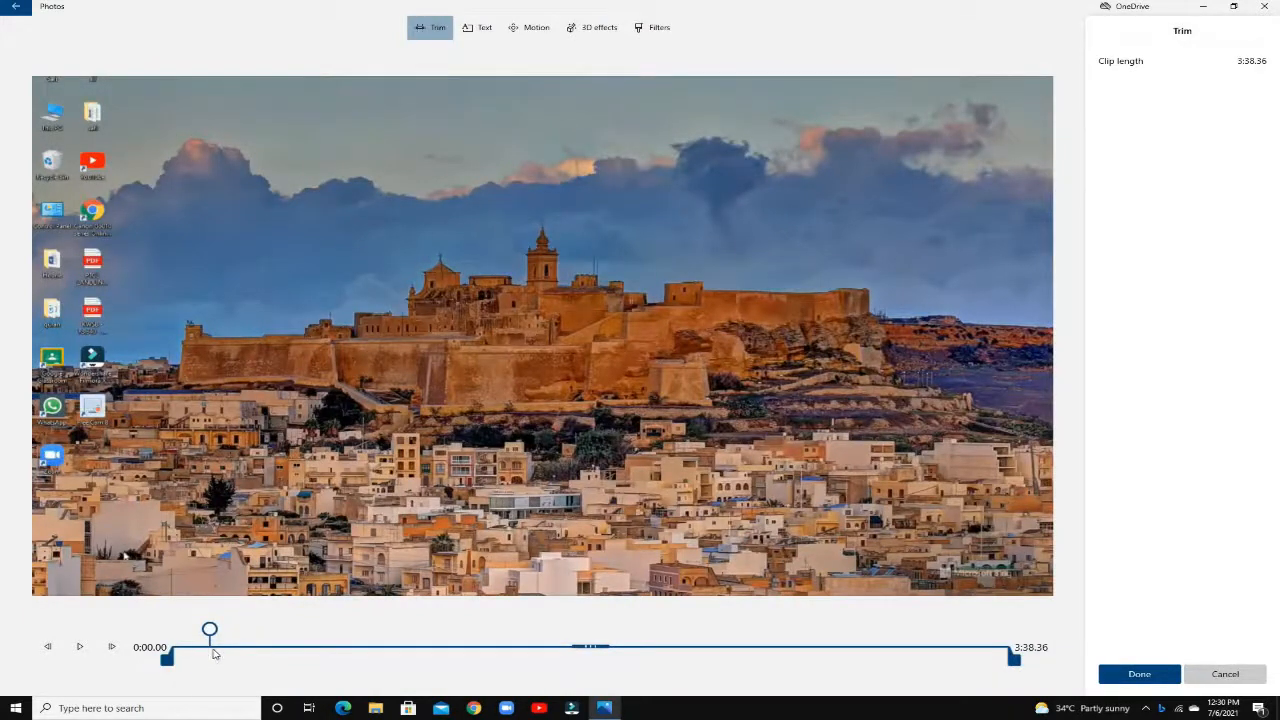
left_click_drag(167, 660, 192, 663)
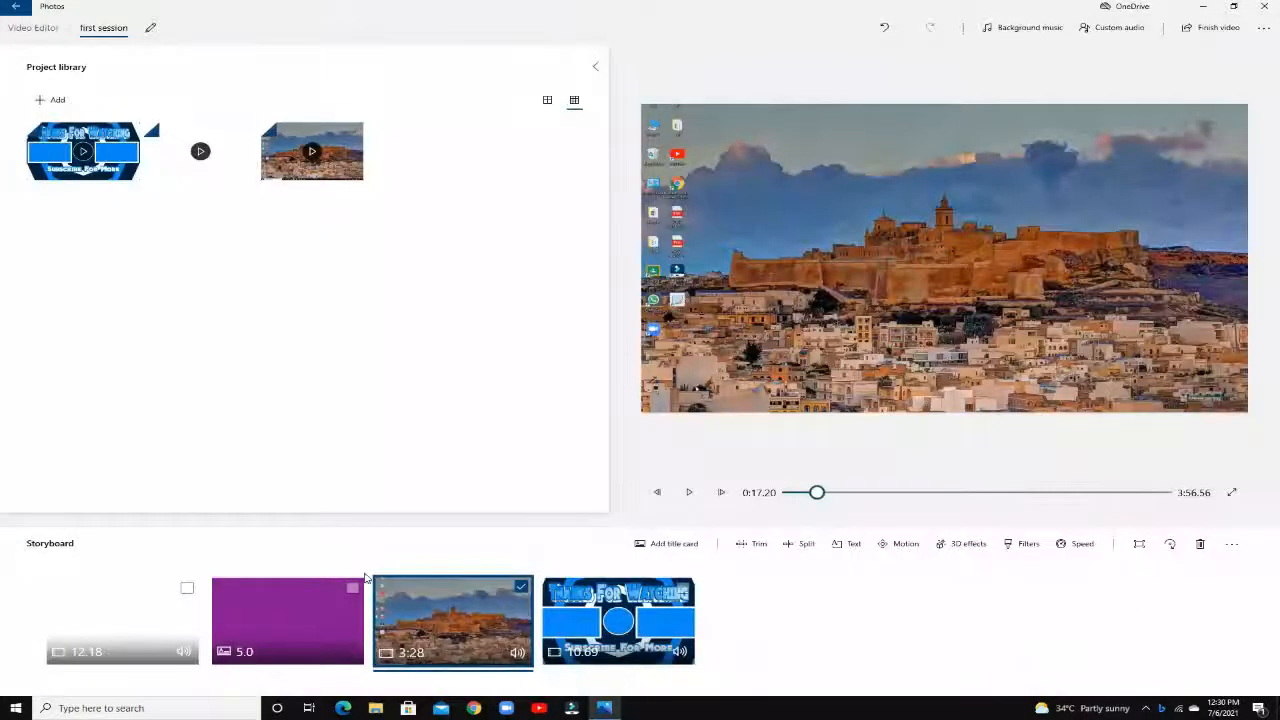
Step: Play the video around the start of the trimmed desktop recording clip to check the cut and the music
left_click(691, 499)
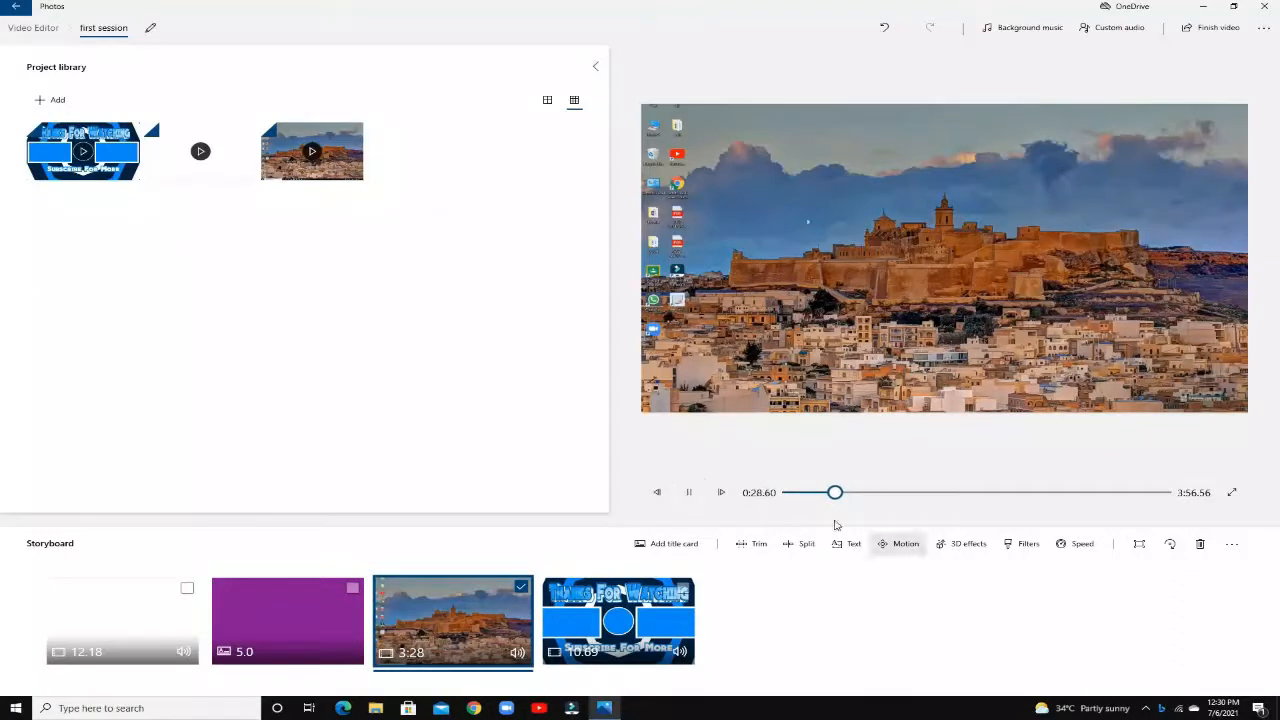
left_click_drag(834, 497, 811, 495)
left_click(689, 492)
left_click(689, 492)
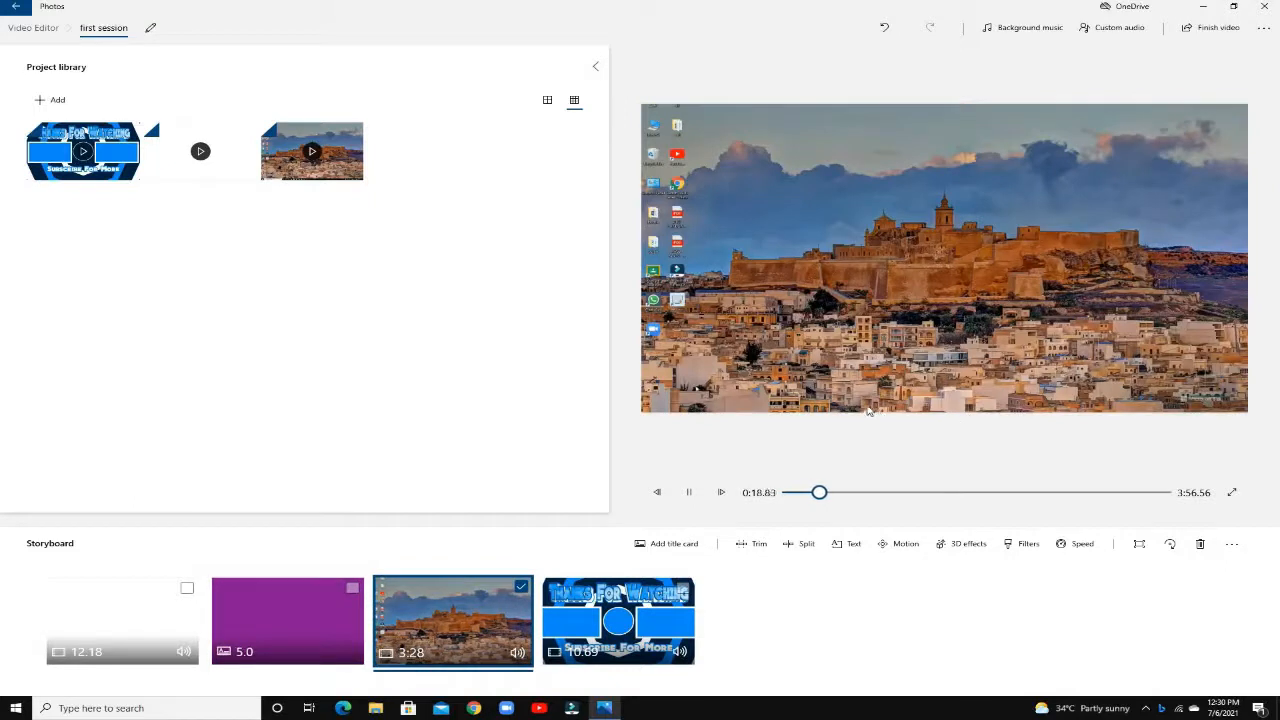
left_click(689, 491)
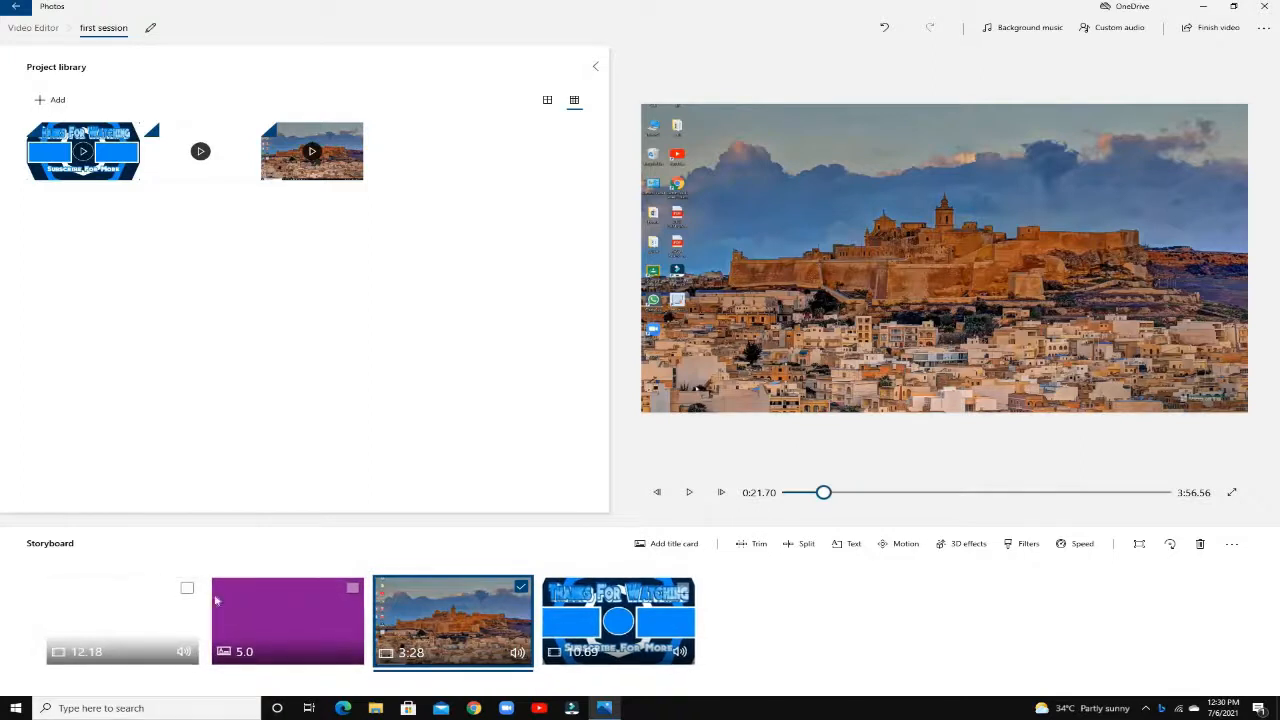
left_click(177, 606)
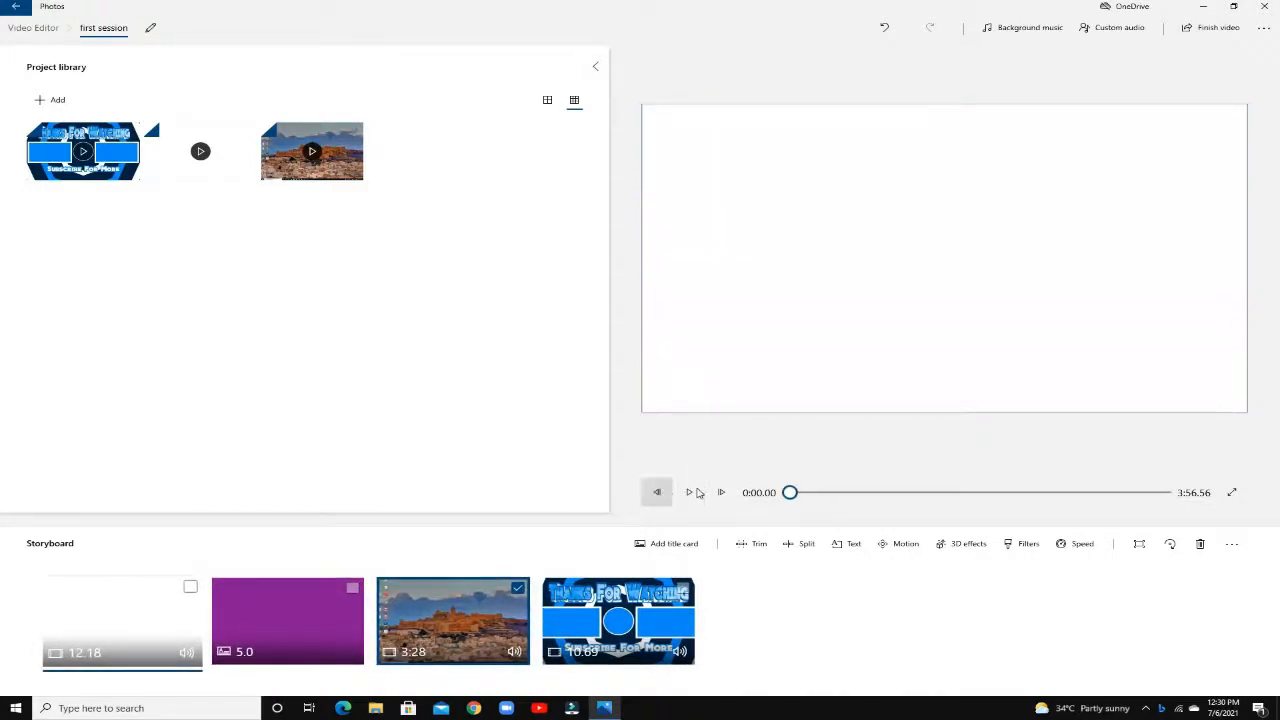
left_click(789, 545)
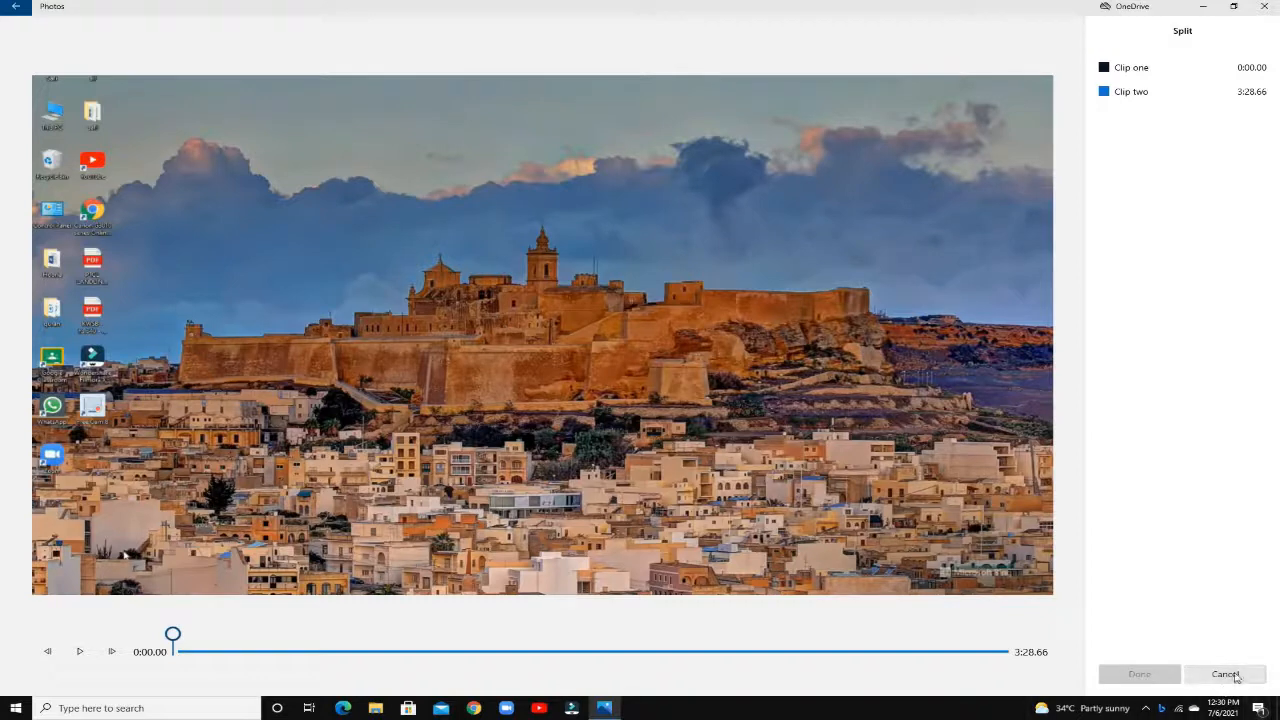
left_click(1224, 676)
Step: Split the white intro clip at 0:02.43, with the desktop recording clip deselected
left_click(190, 587)
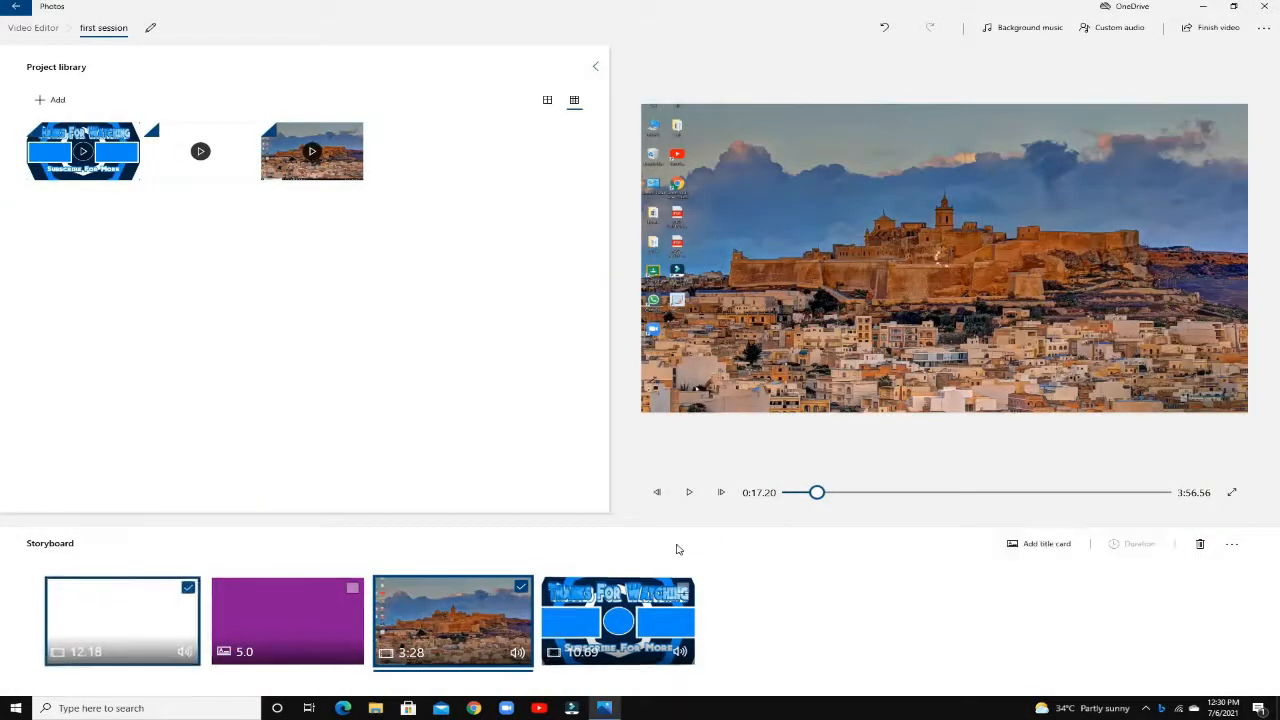
left_click(521, 587)
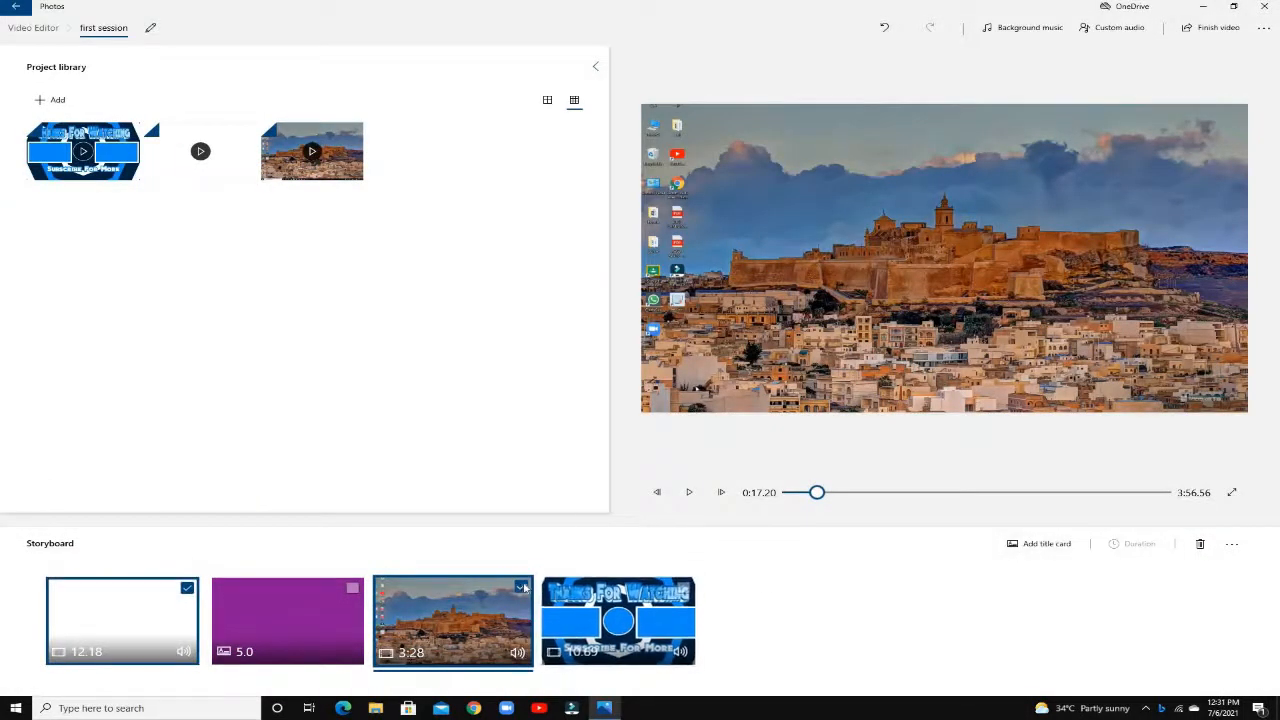
left_click(800, 544)
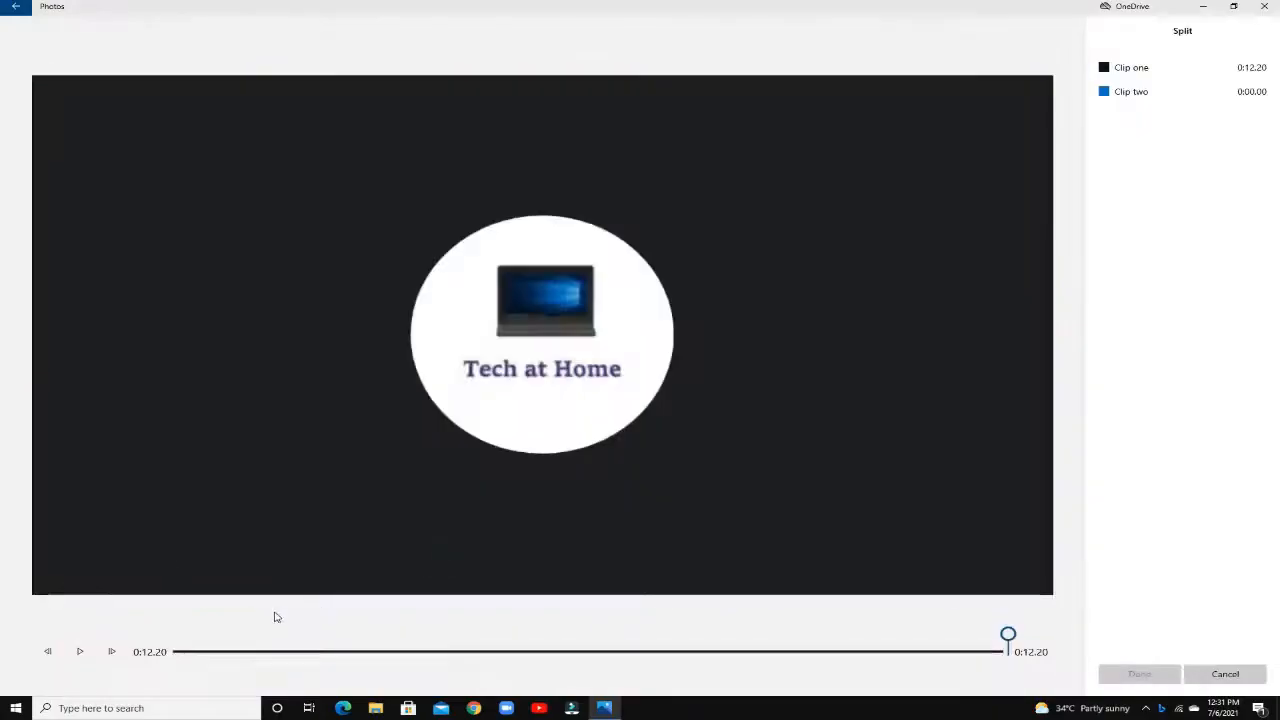
left_click(78, 651)
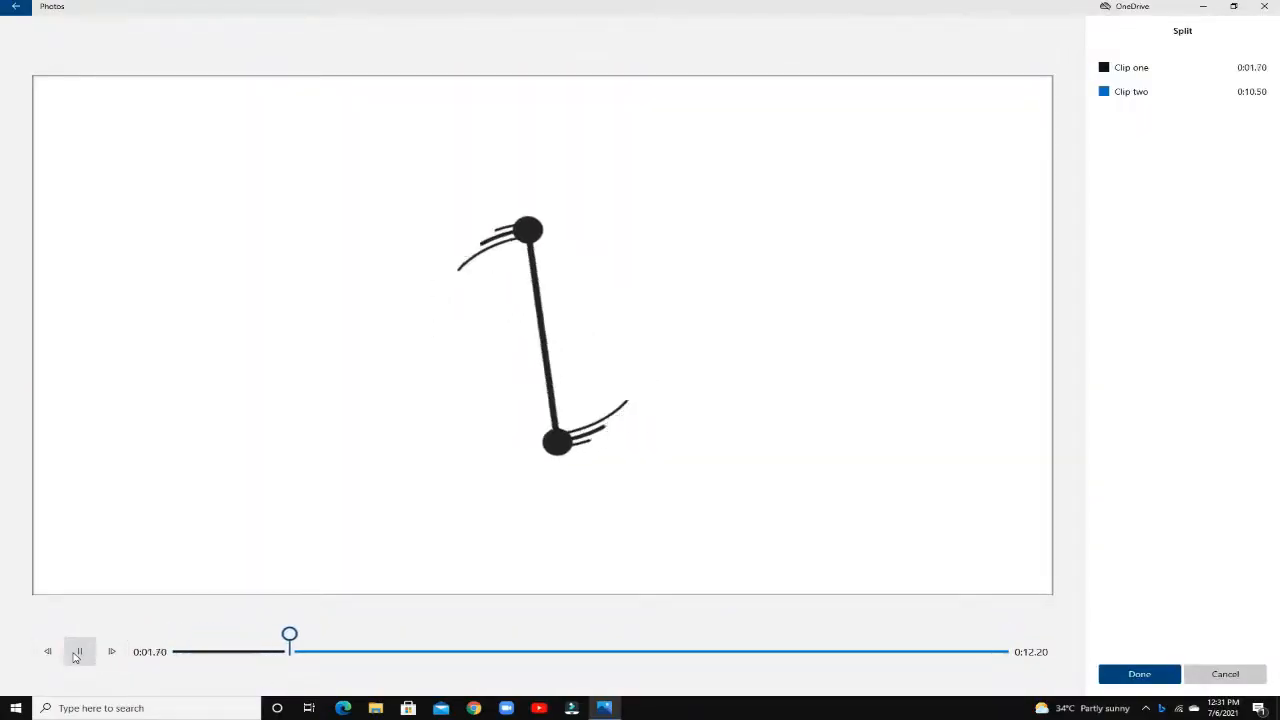
left_click(77, 652)
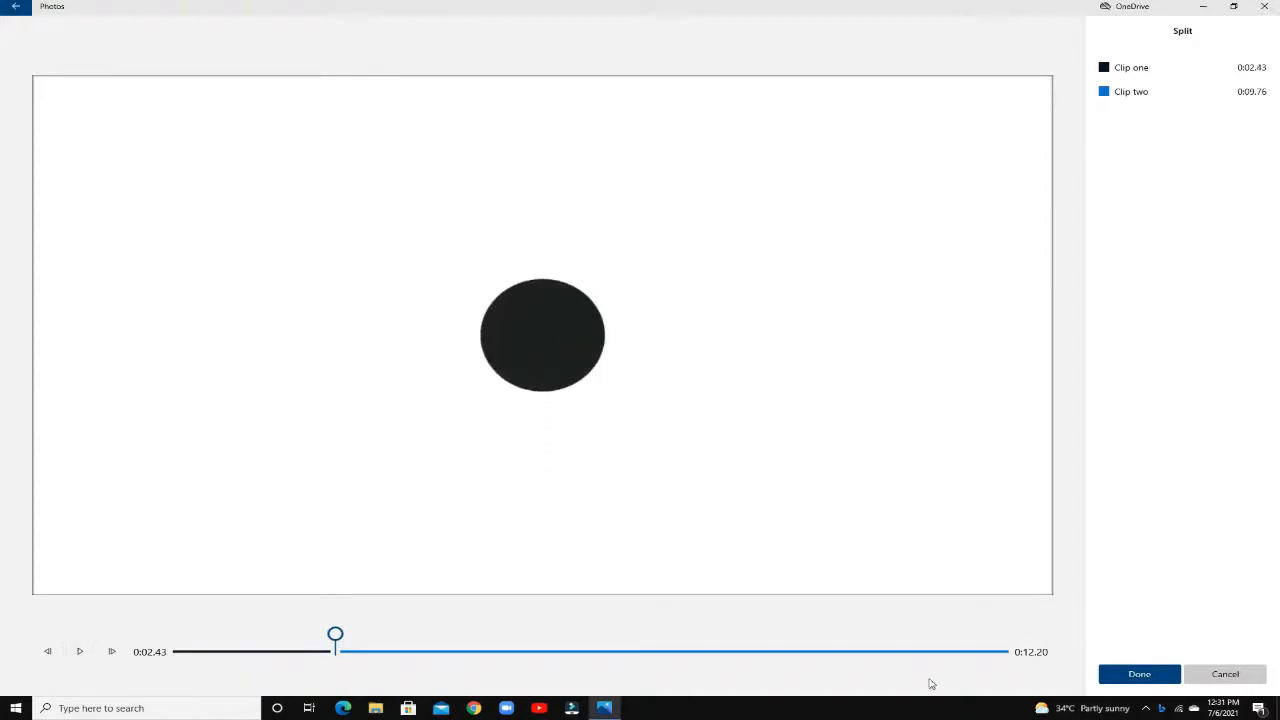
left_click(1146, 674)
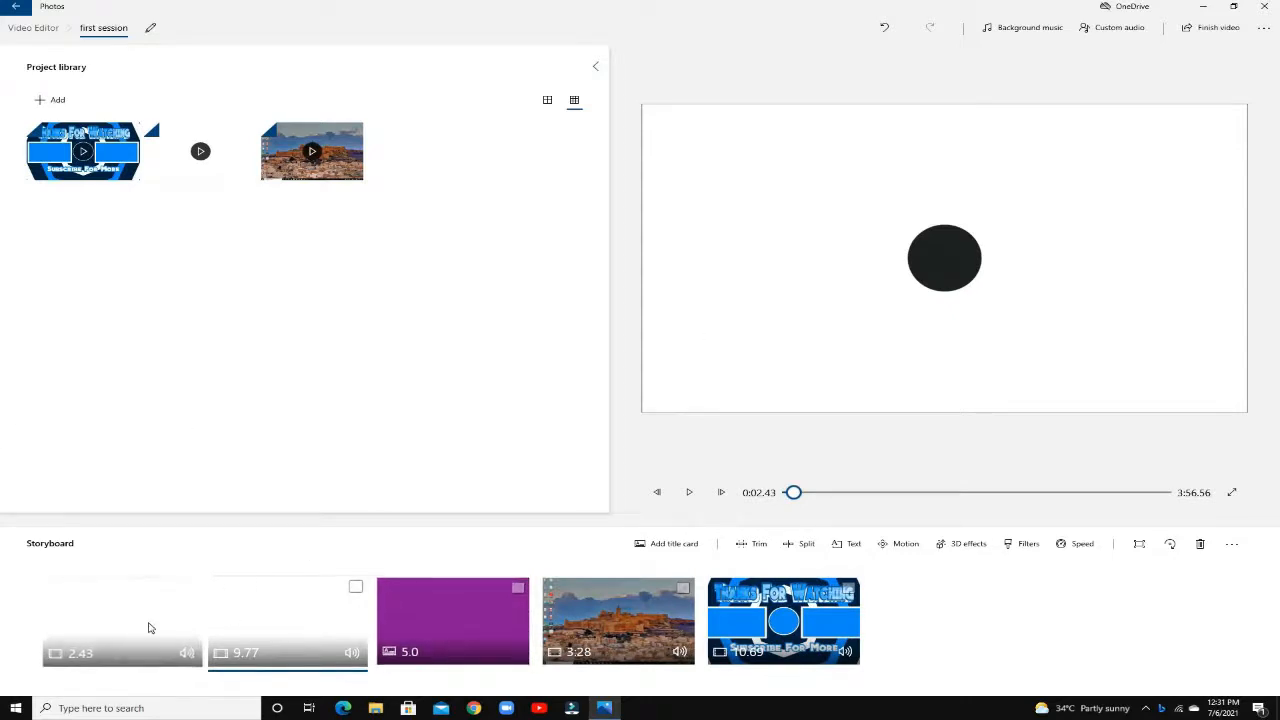
Step: Delete the 2.43-second first part of the split intro clip from the storyboard
left_click(97, 626)
left_click(190, 588)
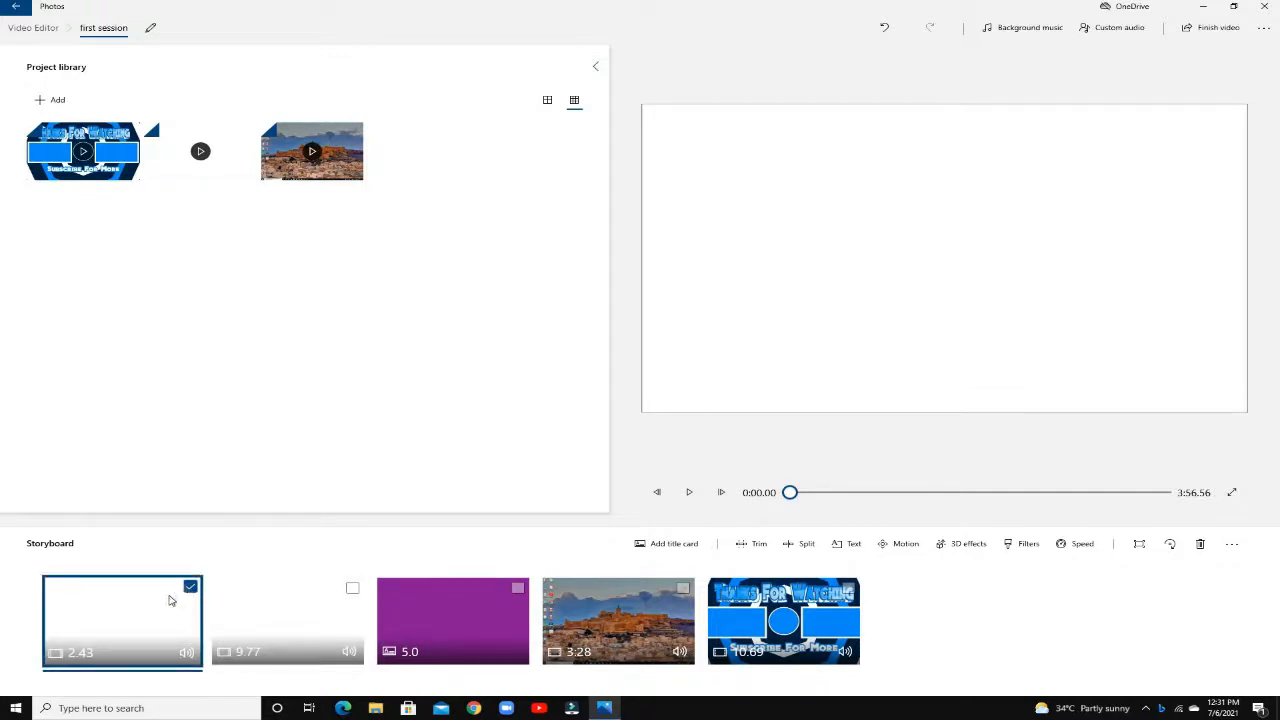
left_click(1200, 543)
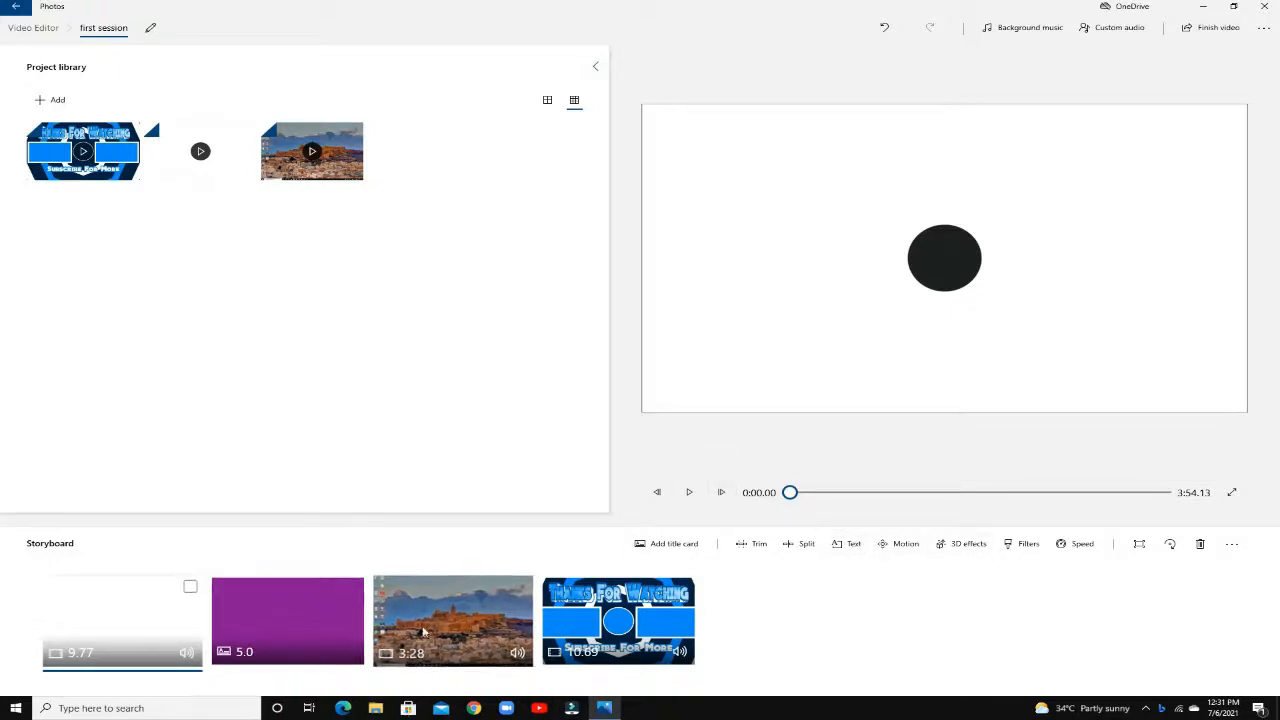
Step: Add the text "apply9ing Split Screen View" to the desktop recording clip, leaving its motion unchanged
left_click(452, 652)
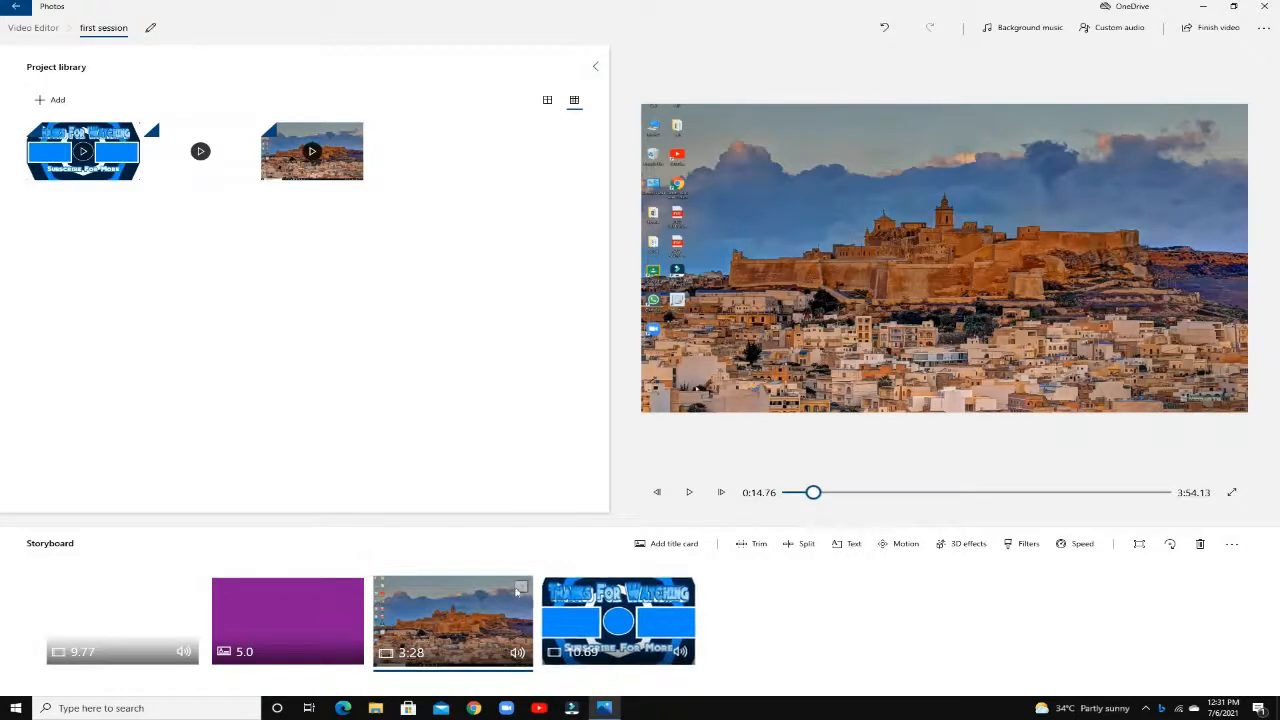
left_click(521, 587)
left_click(900, 544)
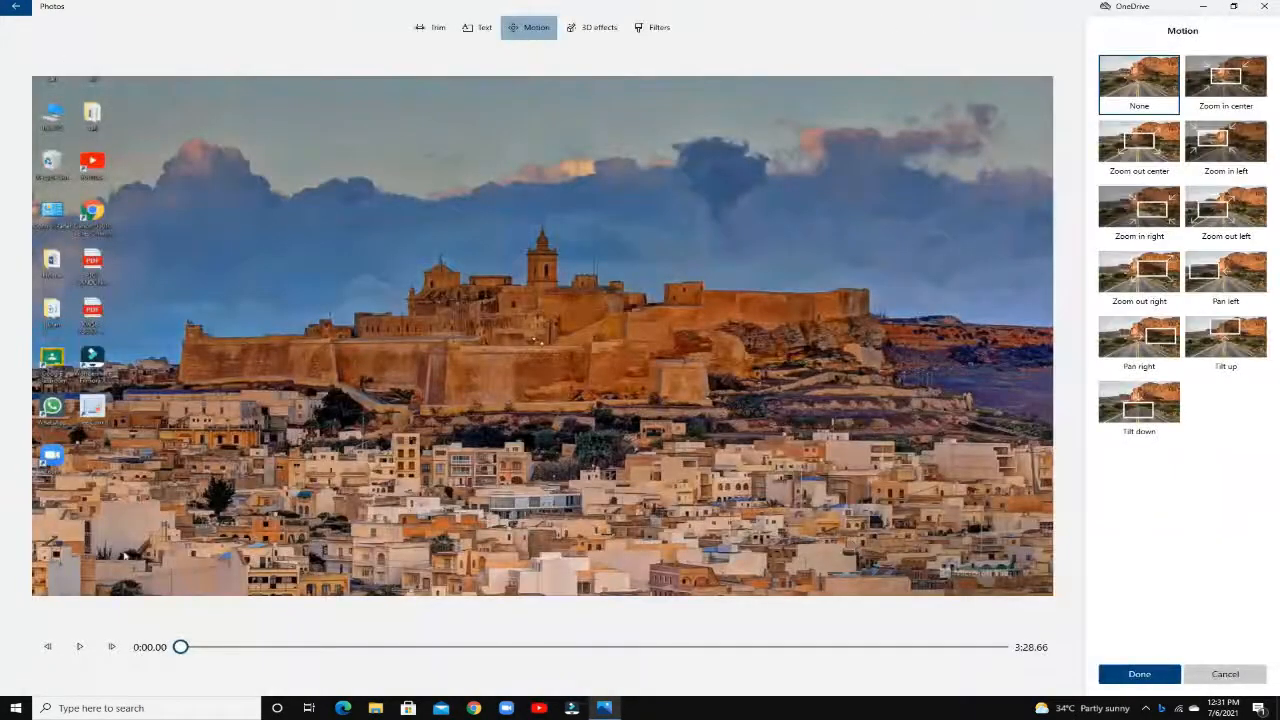
left_click(1192, 668)
left_click(846, 544)
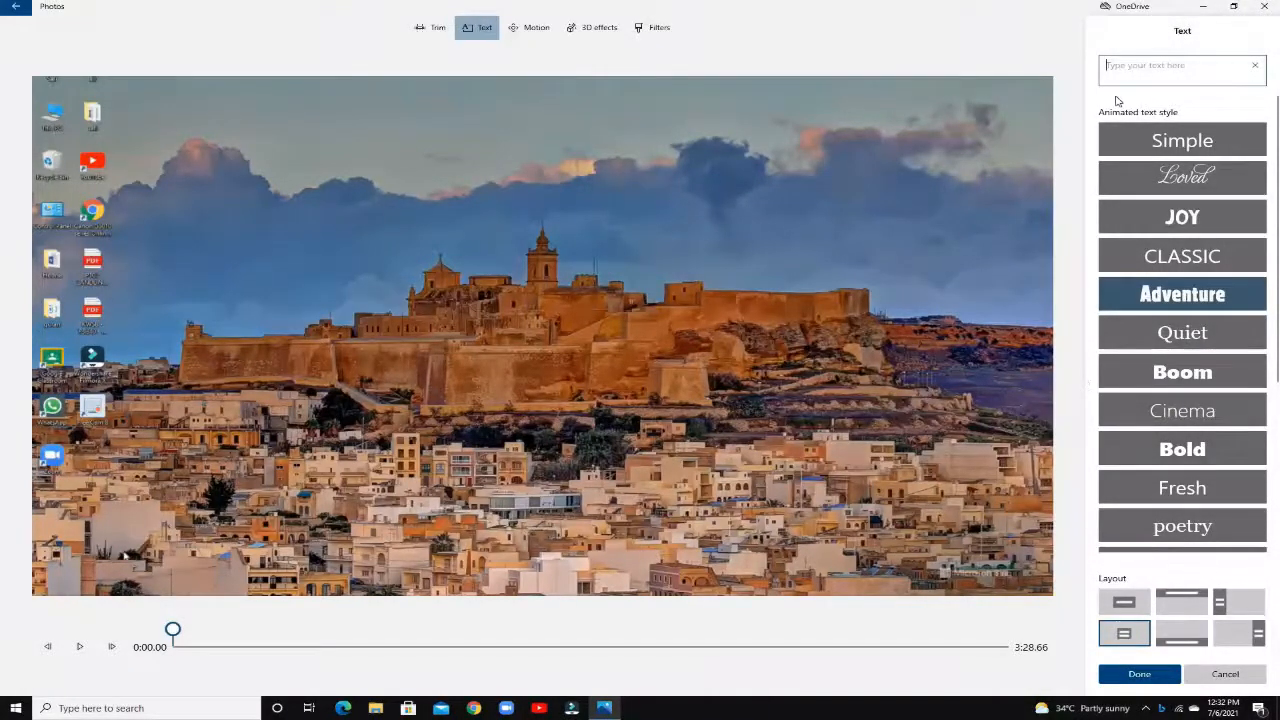
scroll(1156, 141, "down", 5)
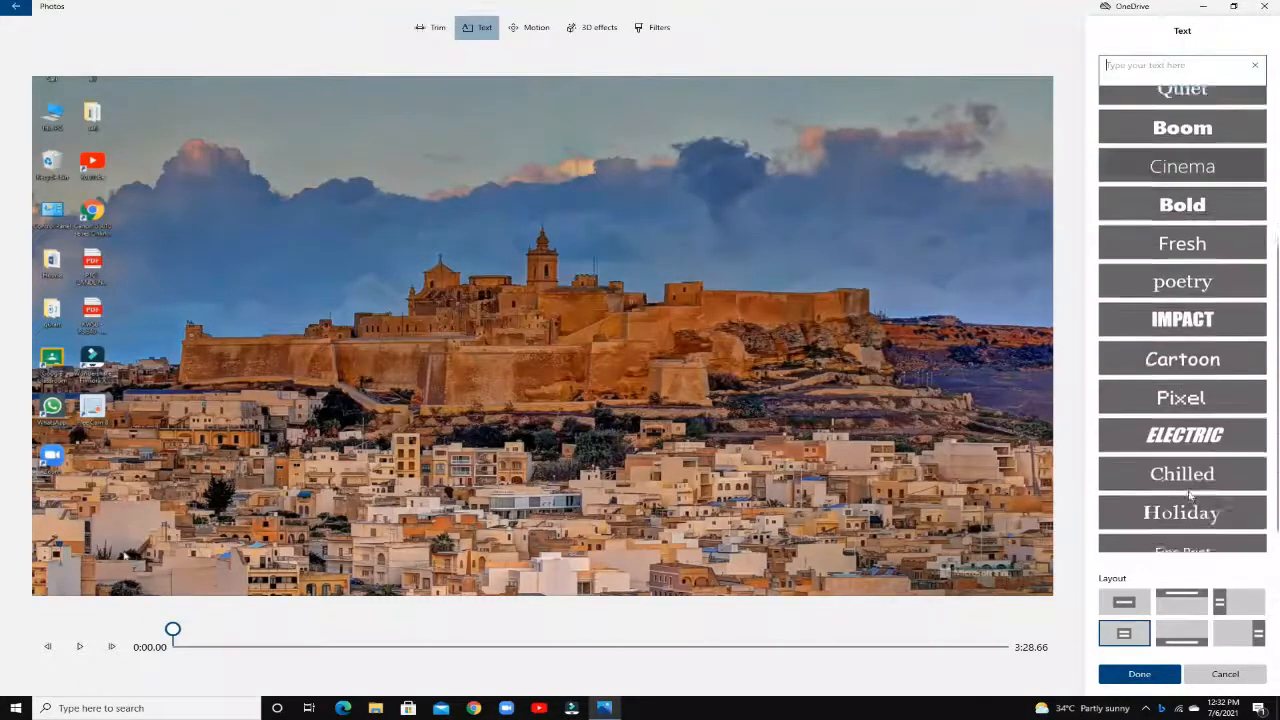
scroll(1156, 141, "up", 5)
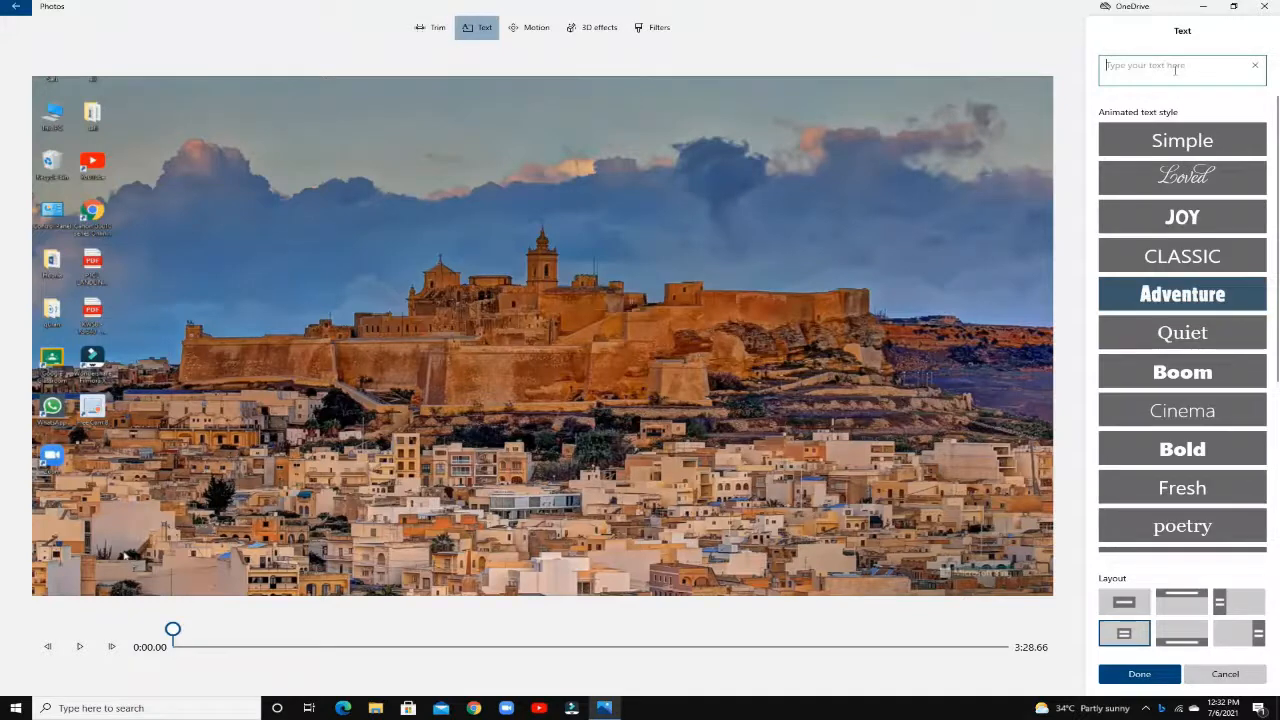
type("pll")
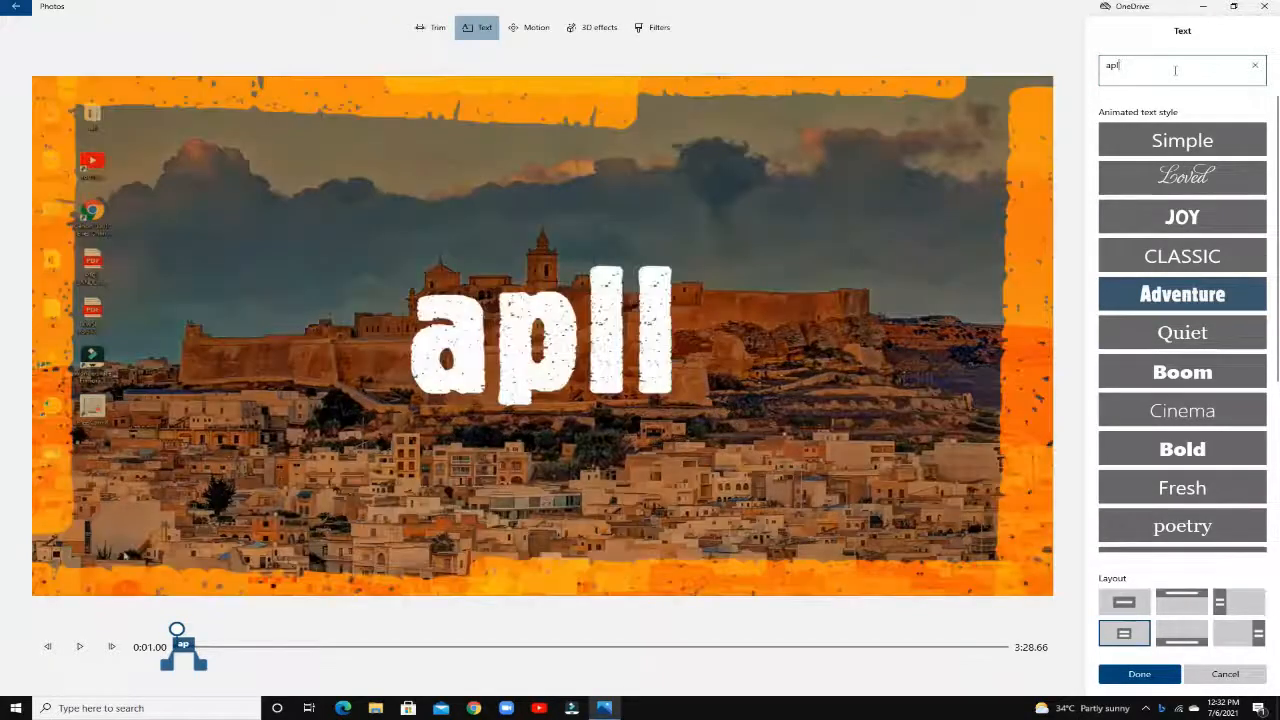
type("ply9i")
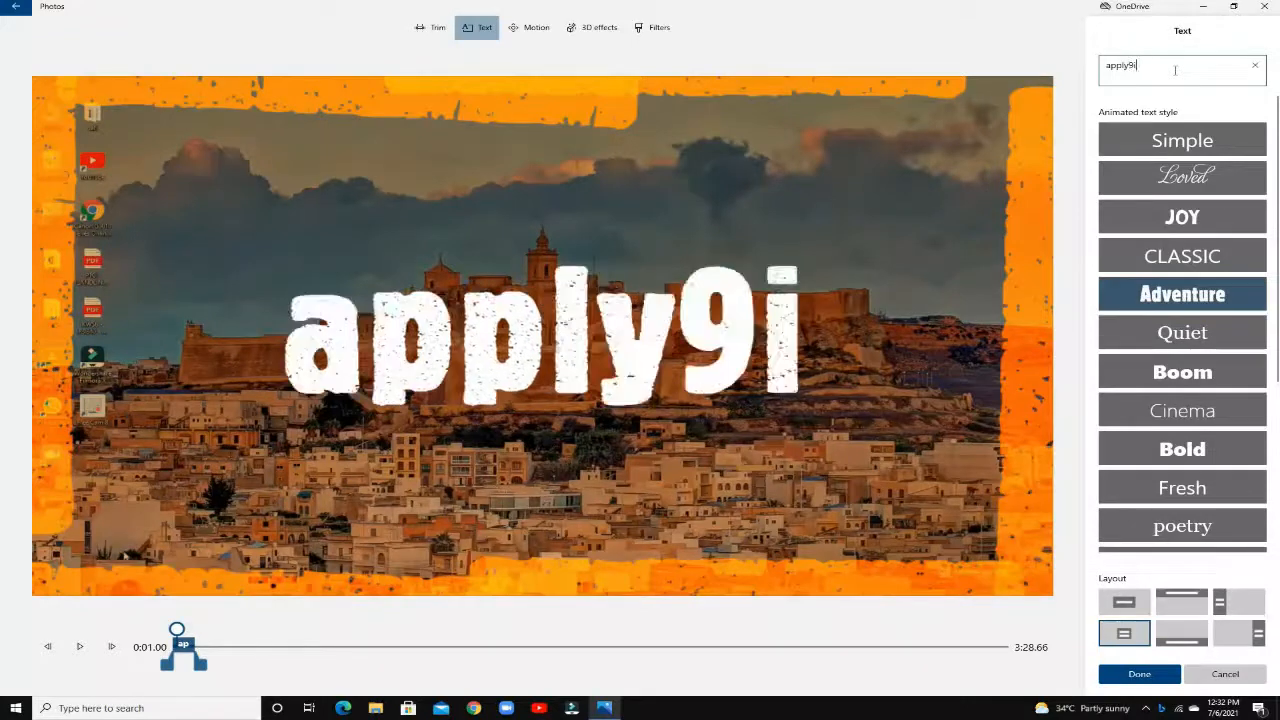
type("ng Split Screen Vi")
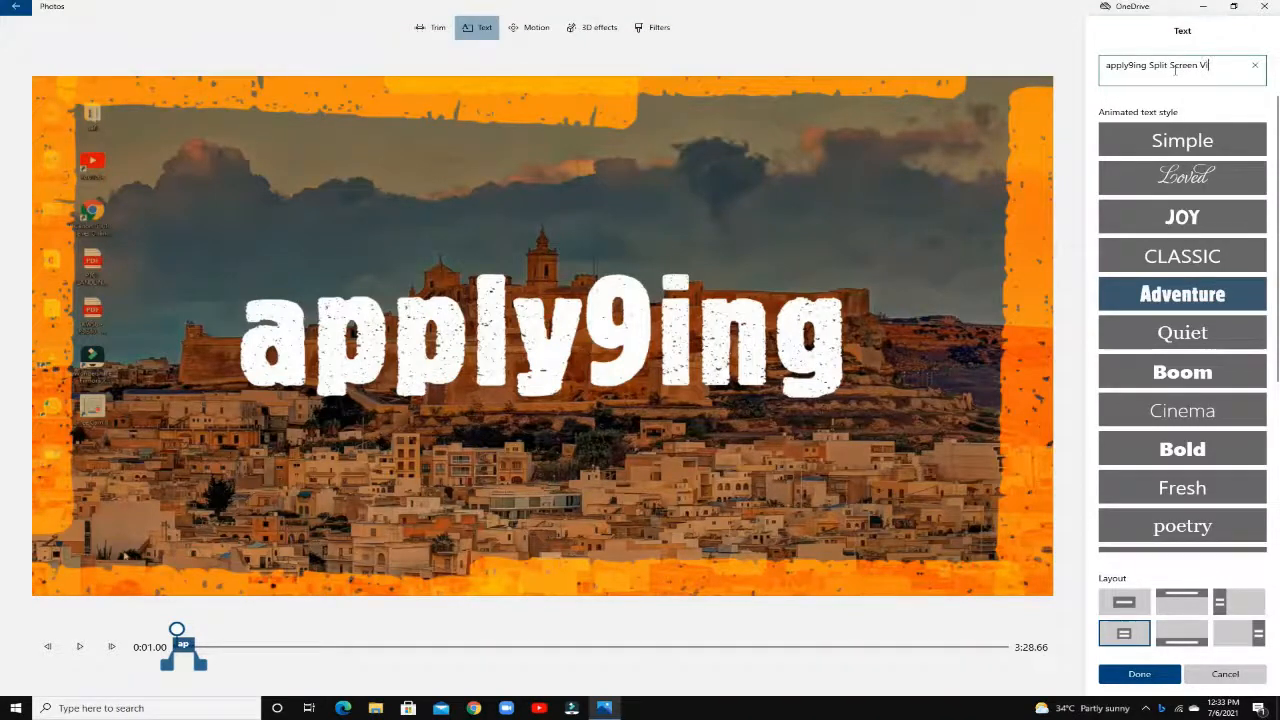
type("d")
type("w")
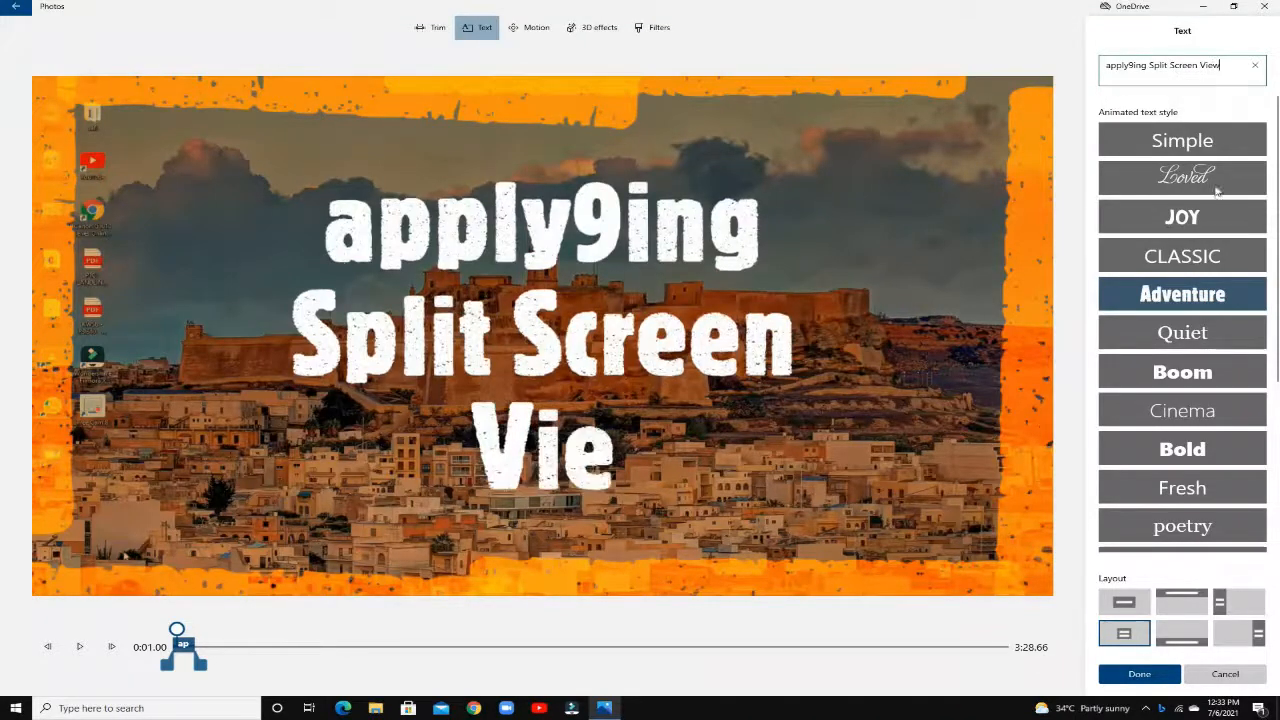
Step: Give the text the Loved style, correct it to "applying Split Screen View", and keep its original layout after trying Title 1
left_click(1193, 177)
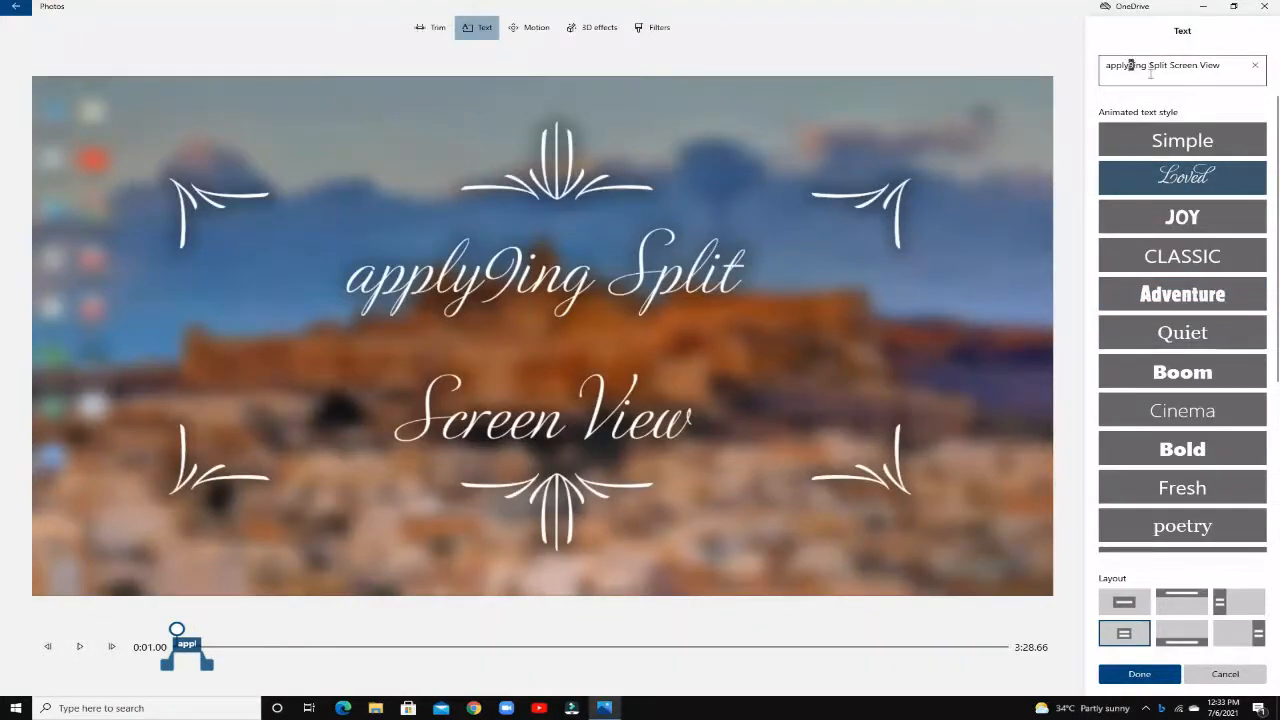
key("BackSpace")
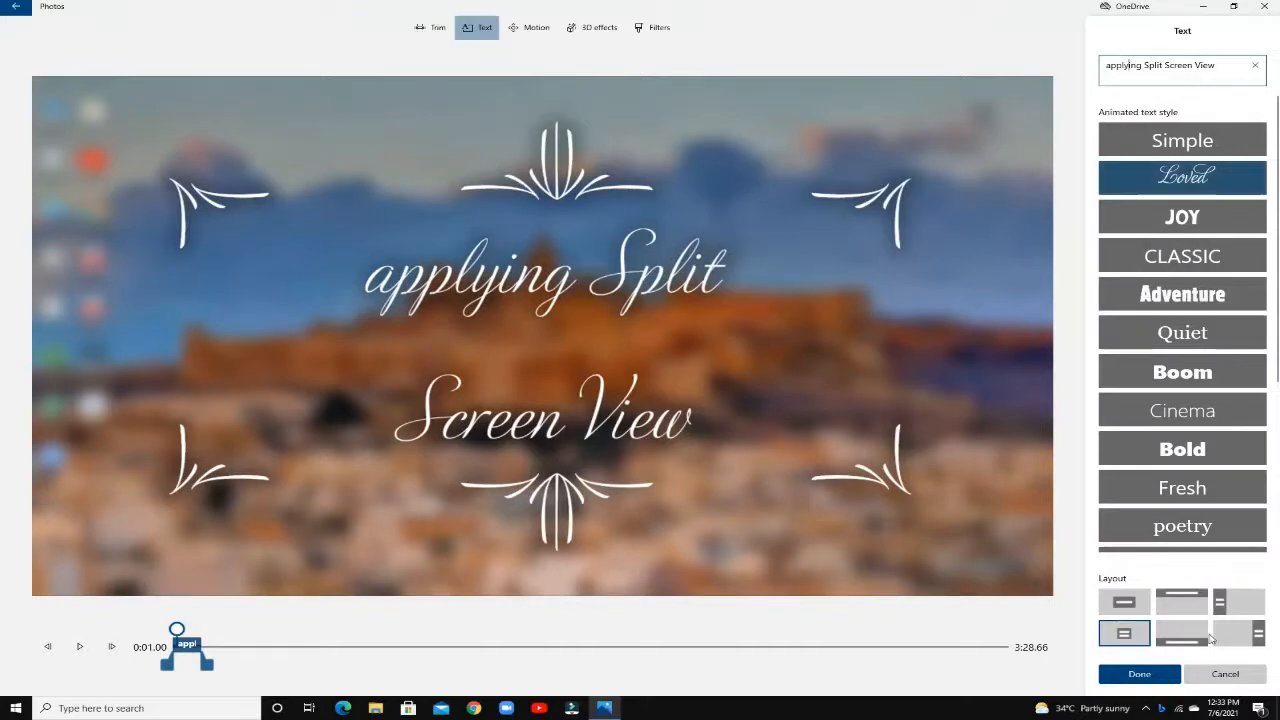
left_click(1109, 599)
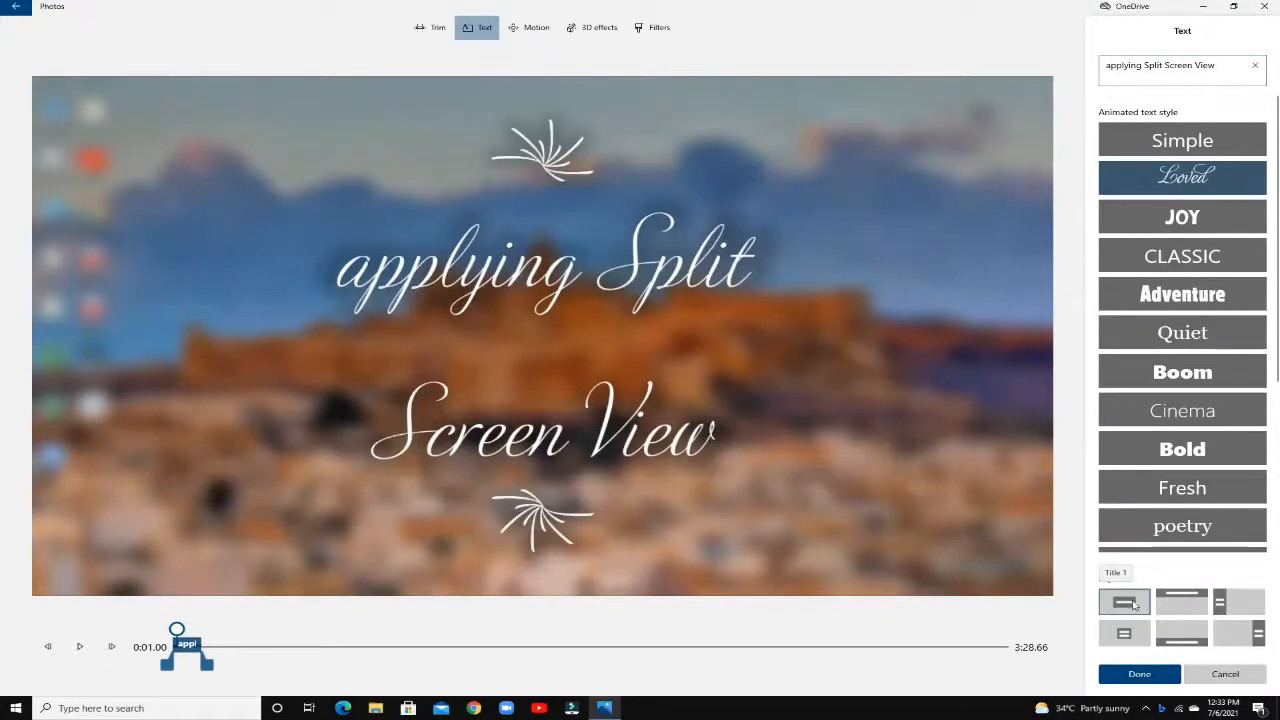
left_click(1126, 633)
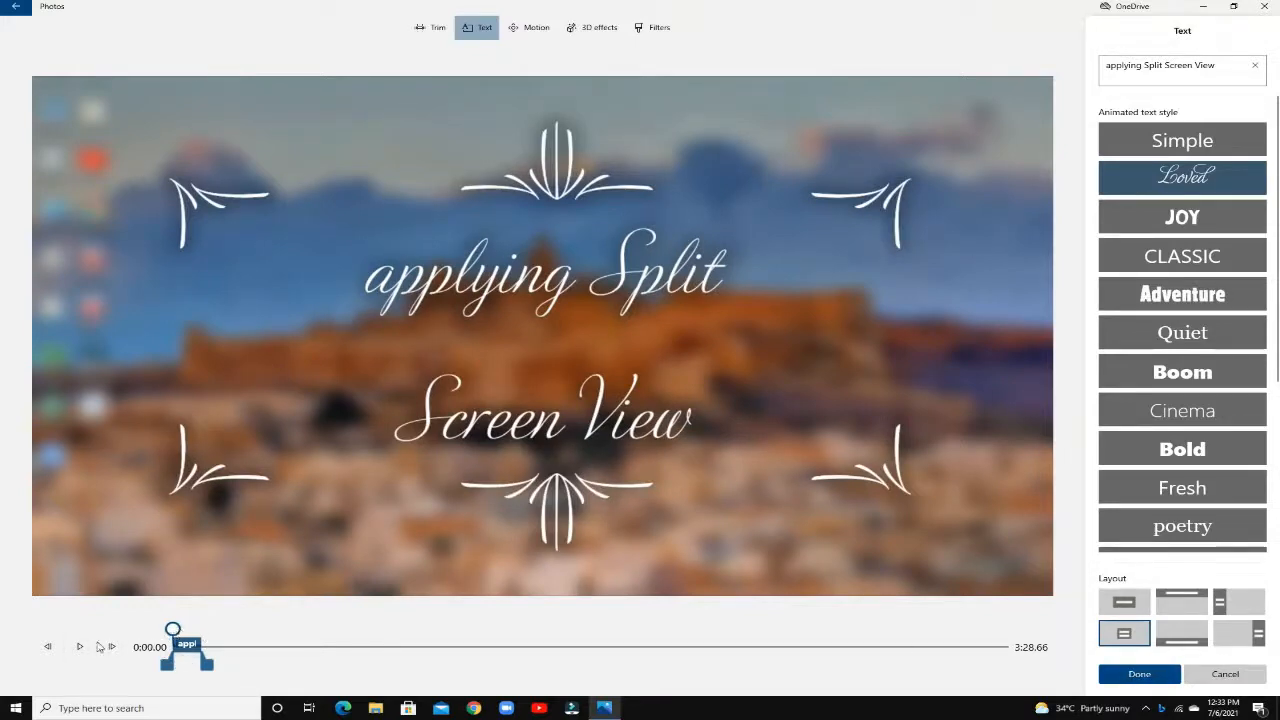
Step: Preview the animated text from the start of the desktop recording clip and apply it
left_click(84, 654)
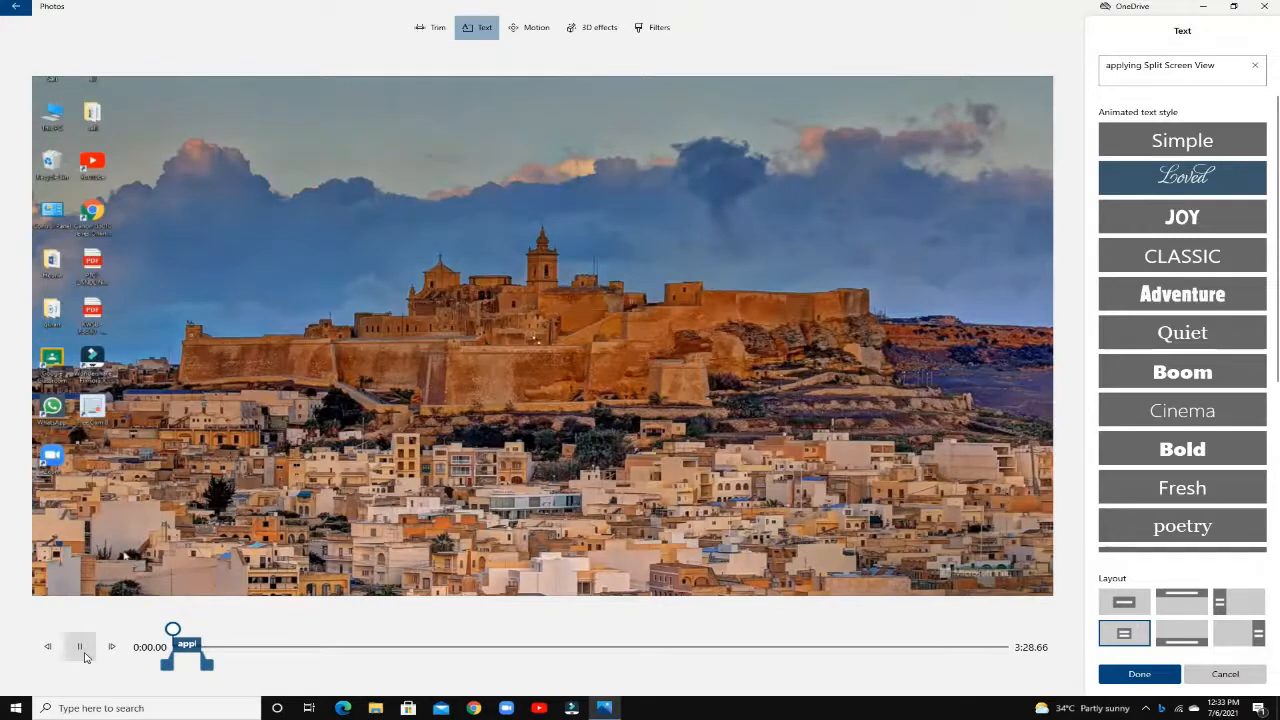
left_click(82, 650)
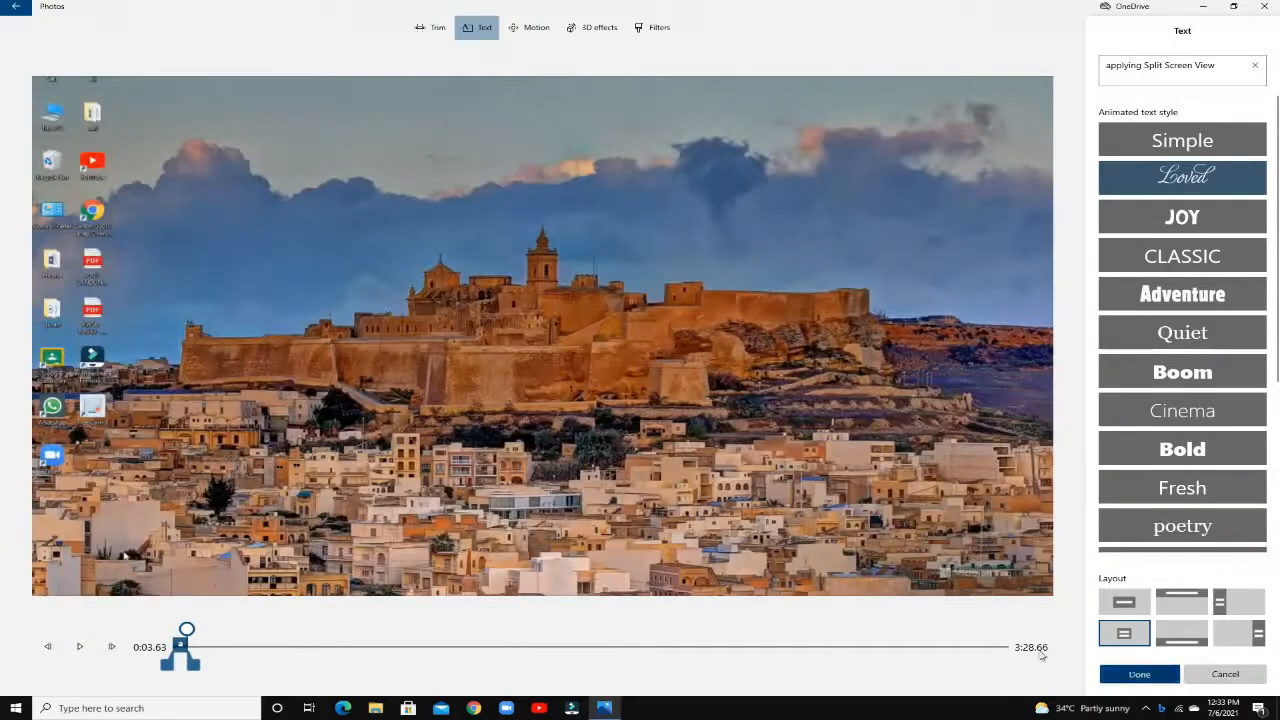
left_click(1139, 673)
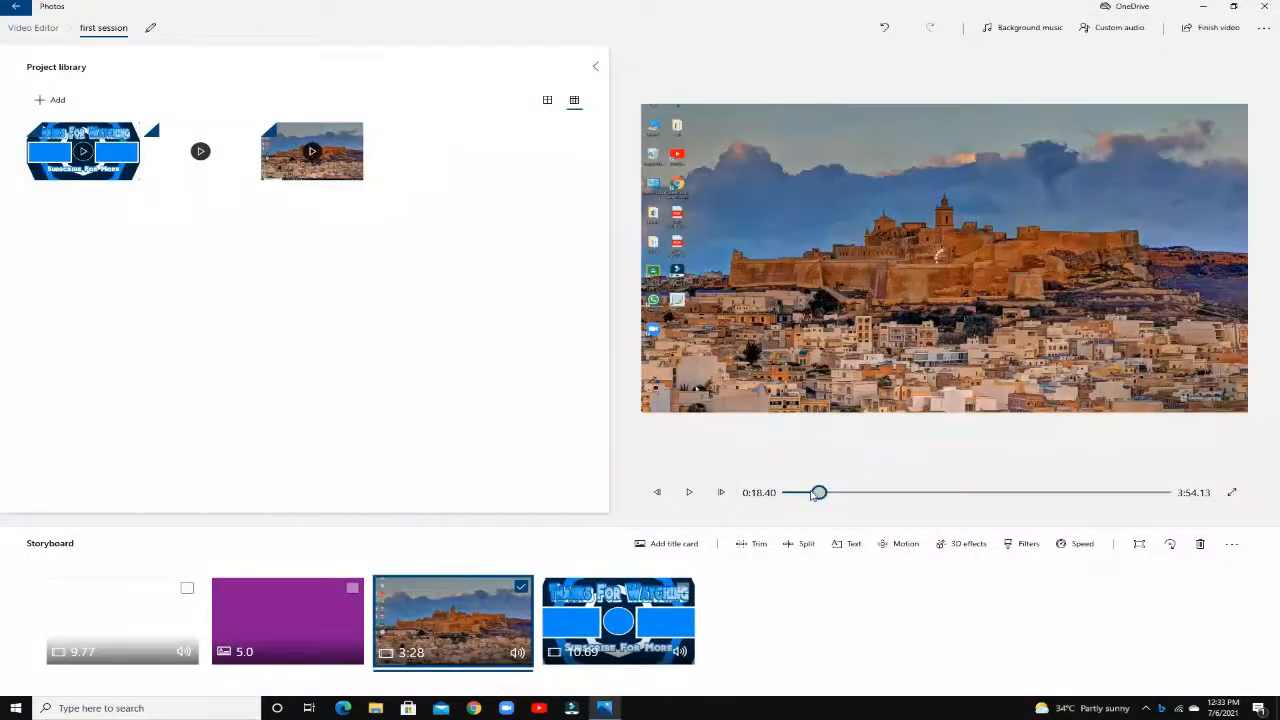
Step: Play the video from the end of the purple title card into the desktop recording clip to check the new text
left_click(689, 492)
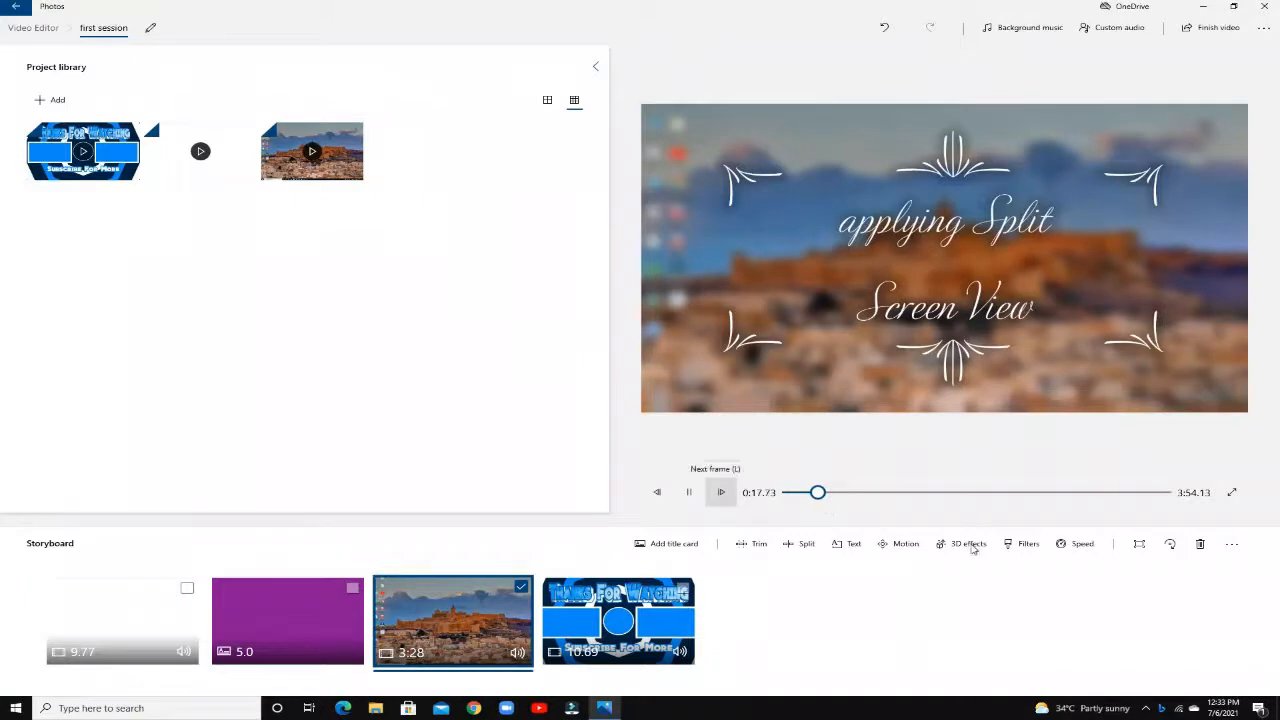
left_click_drag(817, 498, 815, 499)
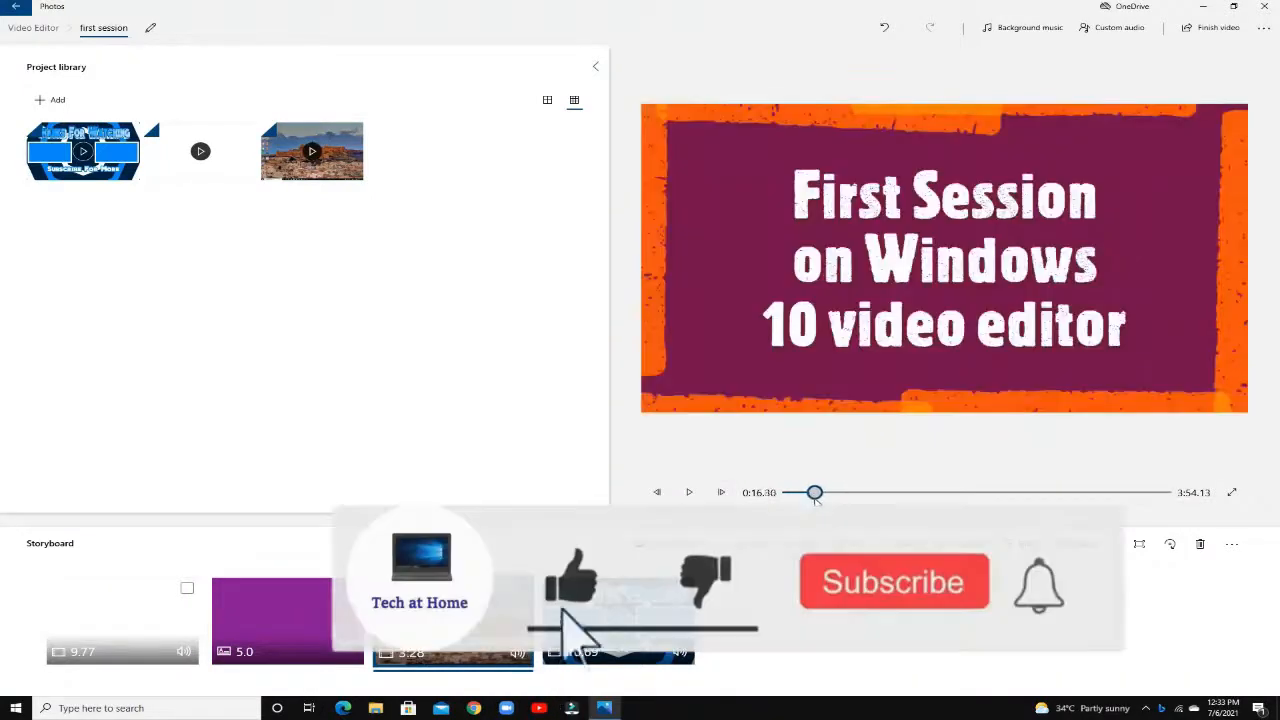
left_click(689, 492)
left_click(689, 492)
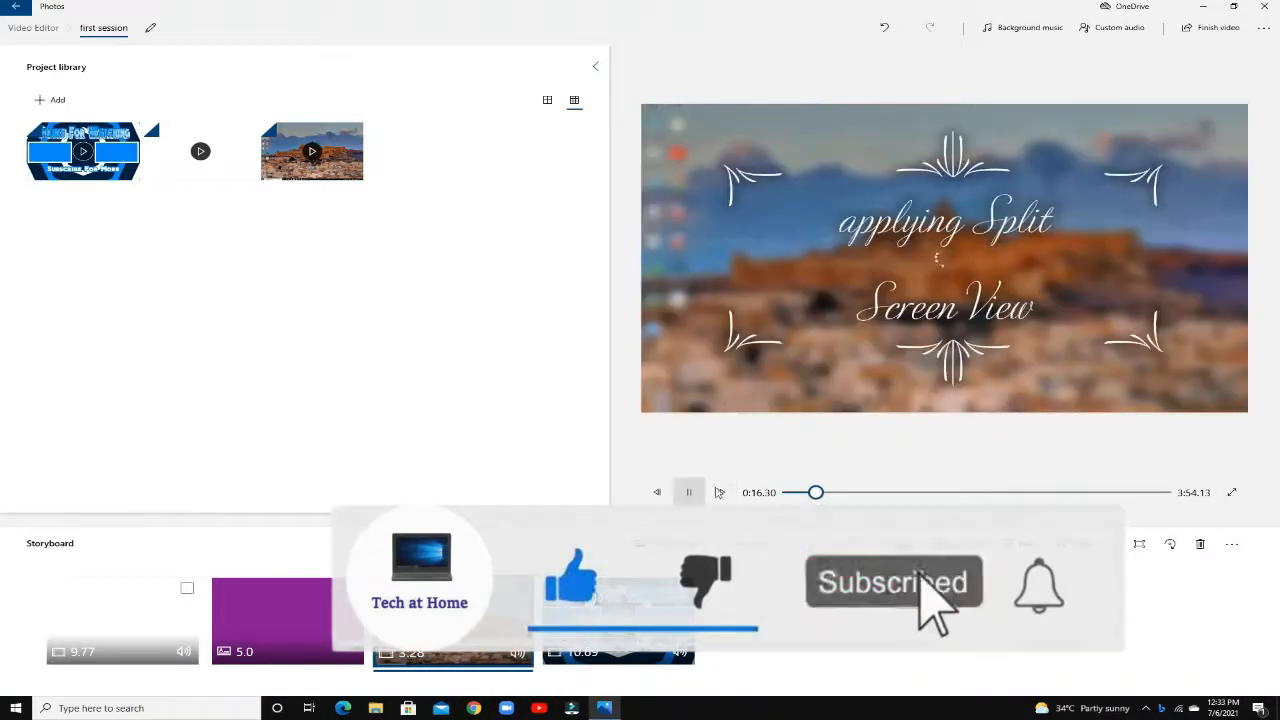
left_click(815, 495)
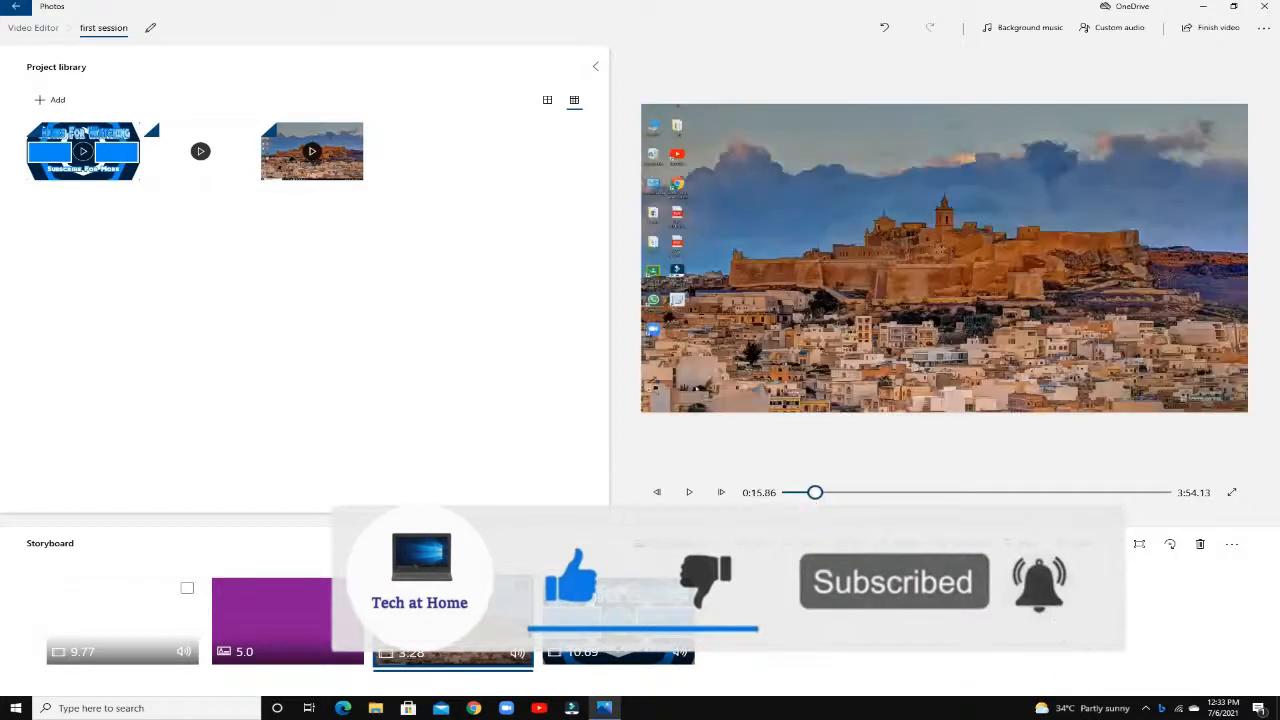
left_click(689, 492)
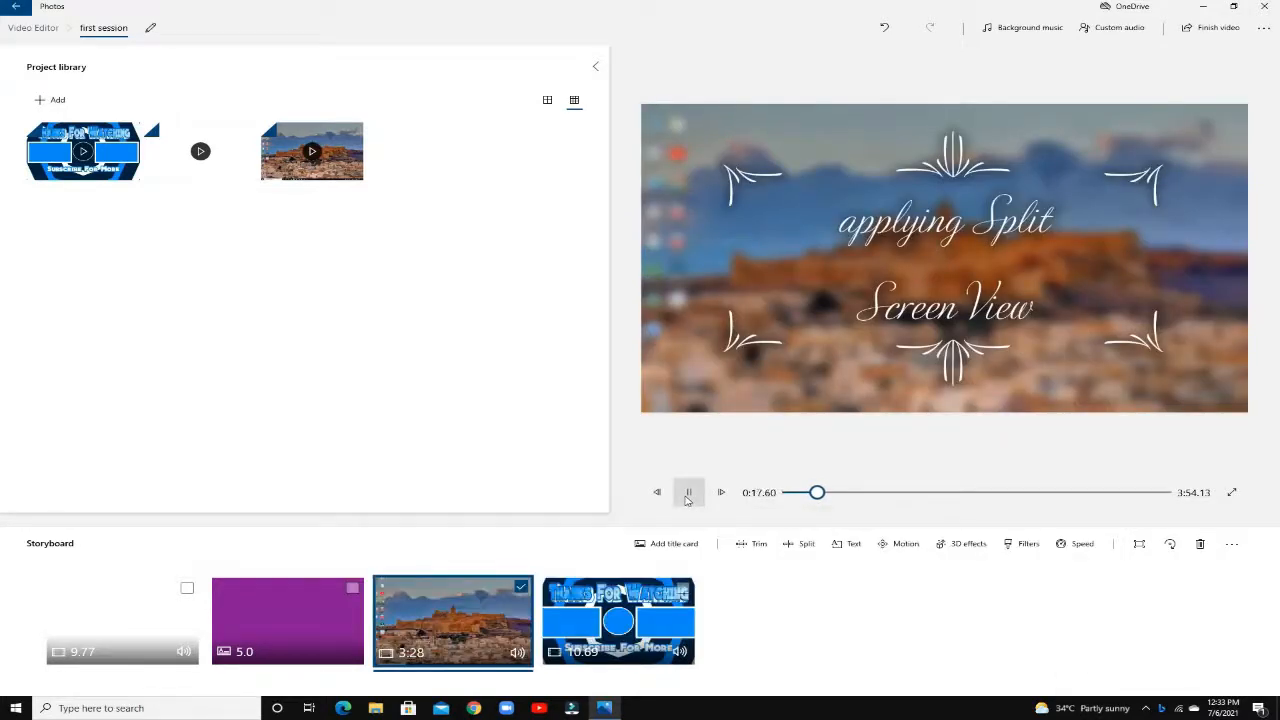
left_click(688, 493)
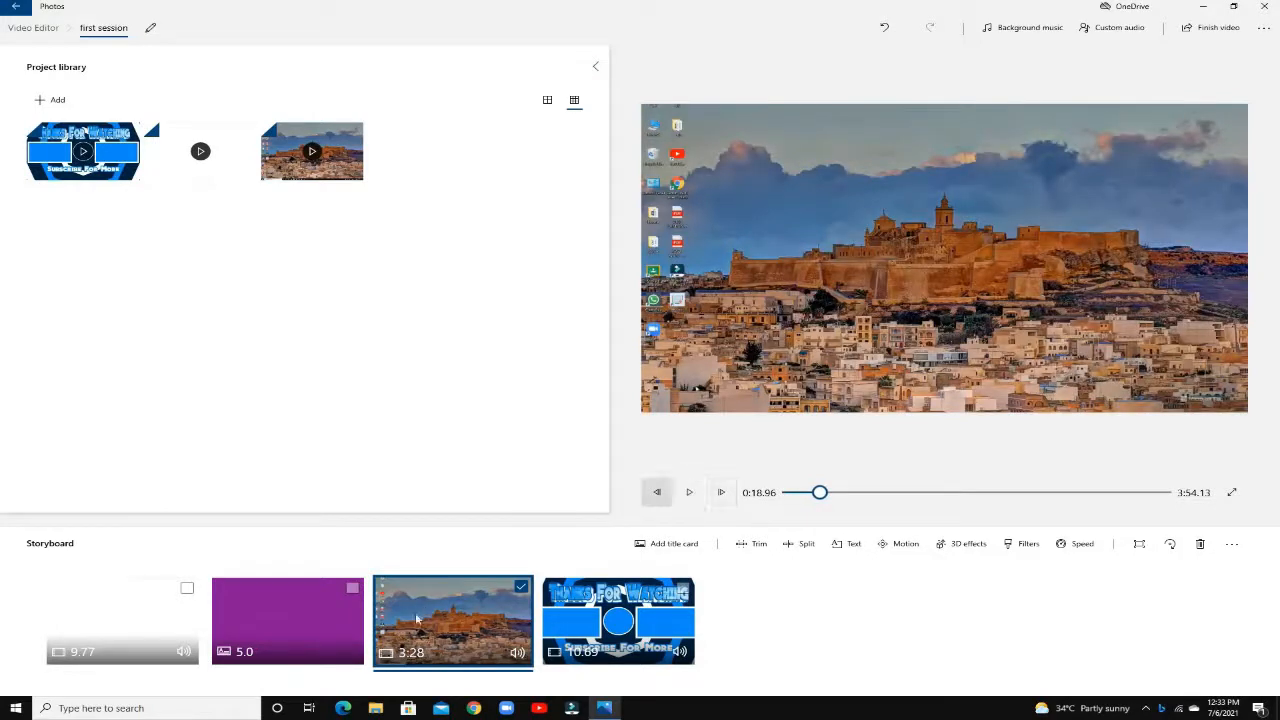
Step: Try the Zoom in center motion, then Tilt up, on the Thanks For Watching clip and preview it
left_click(523, 587)
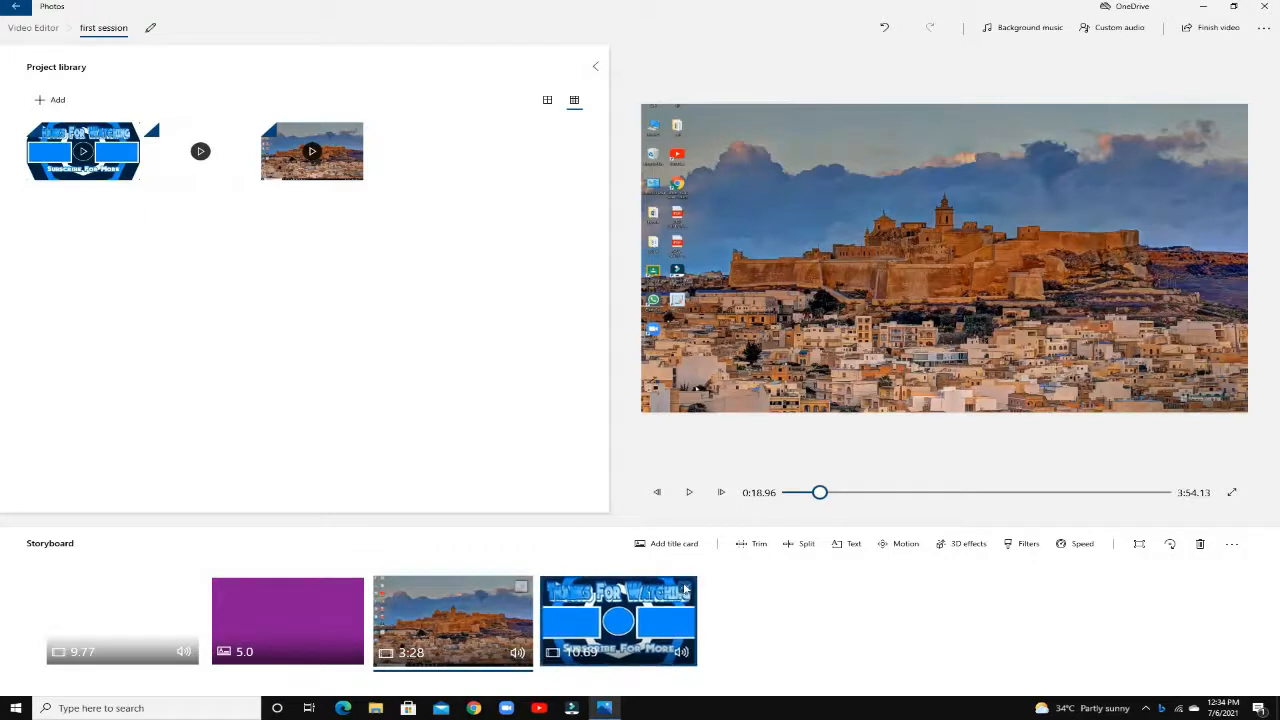
left_click(904, 543)
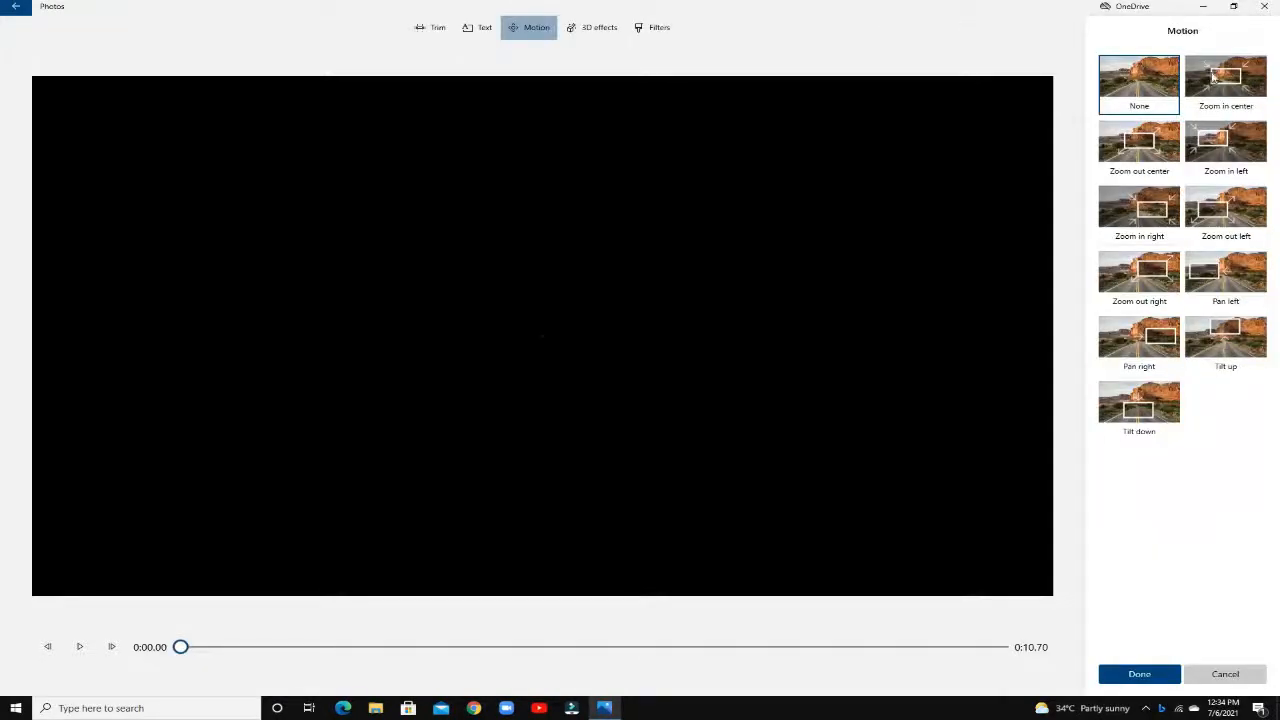
left_click(1215, 78)
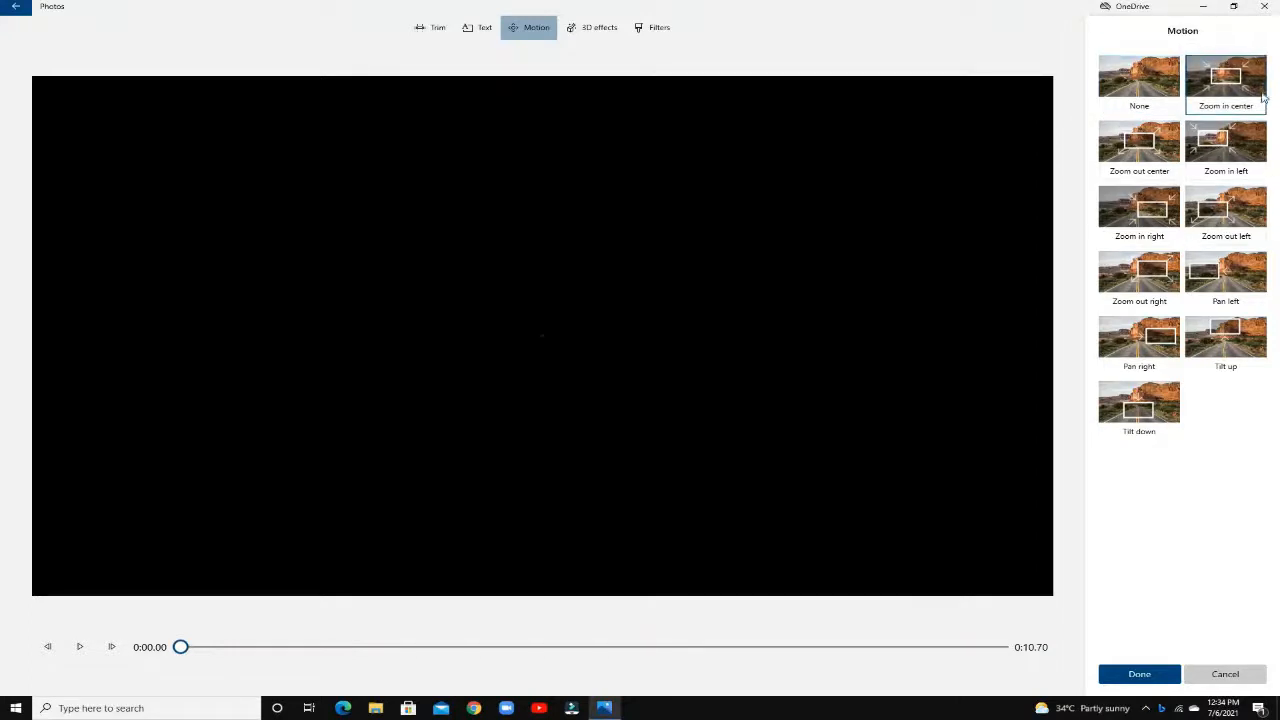
left_click(1216, 350)
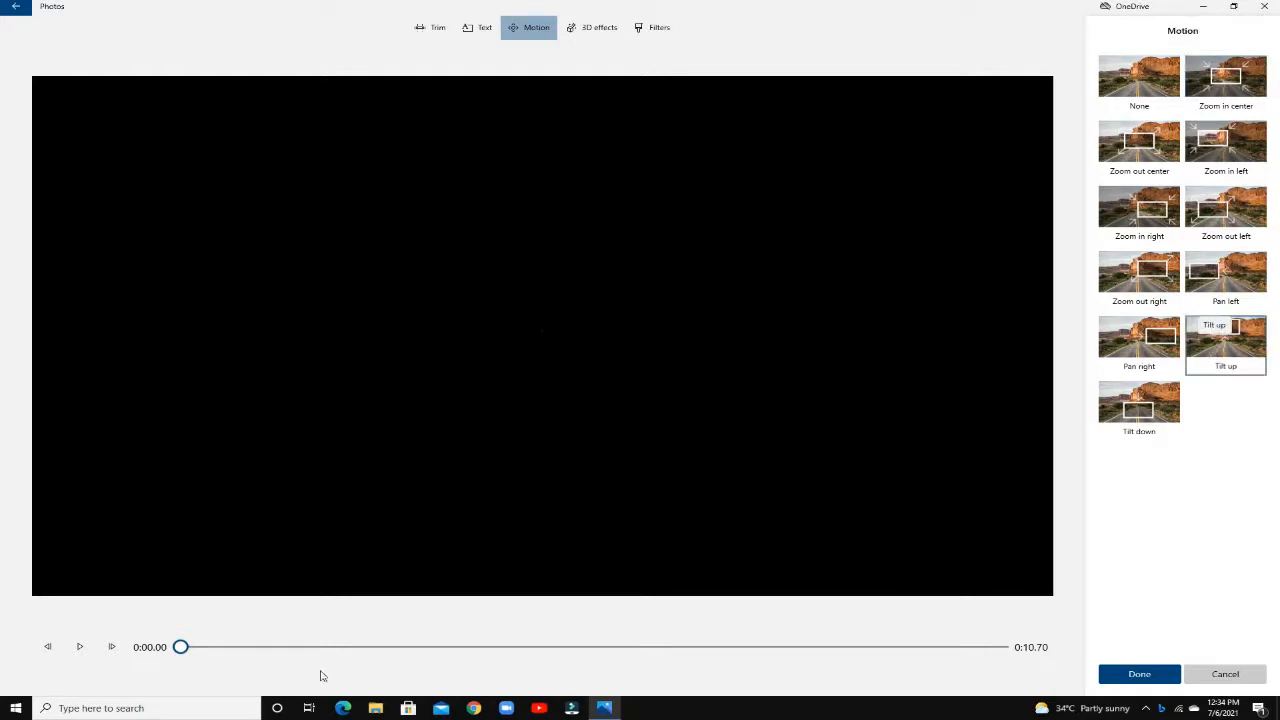
left_click(80, 648)
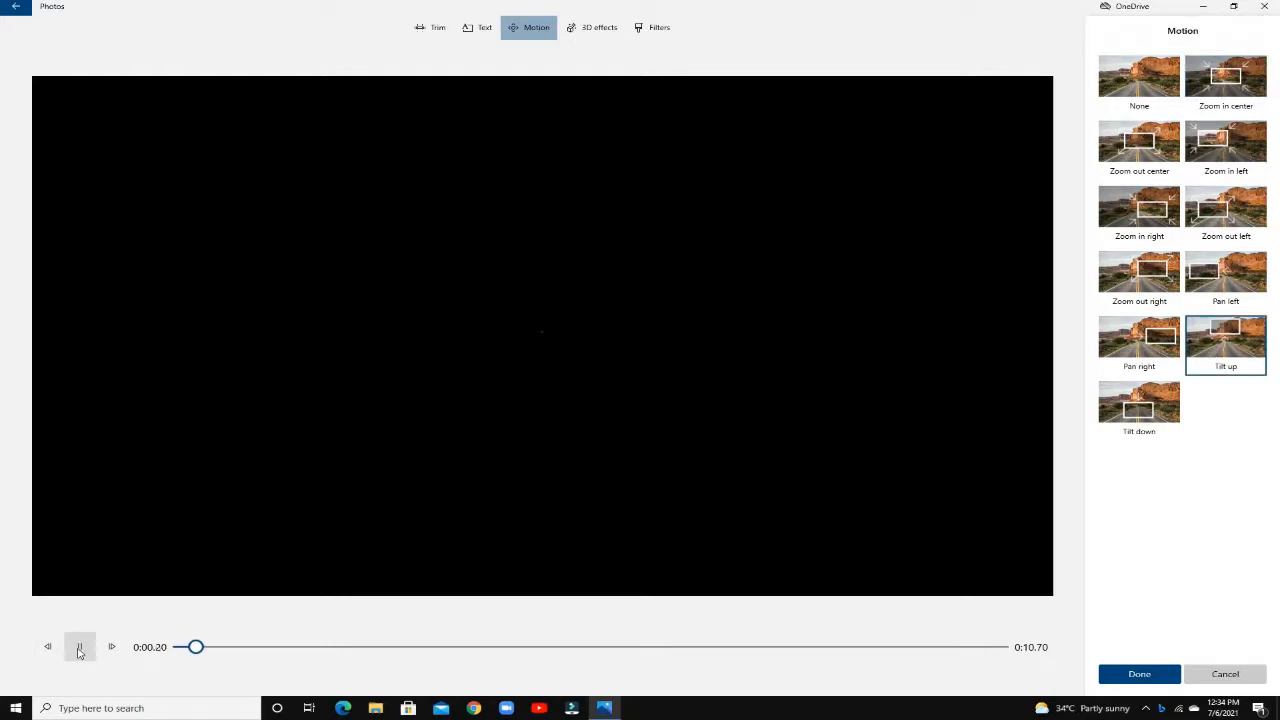
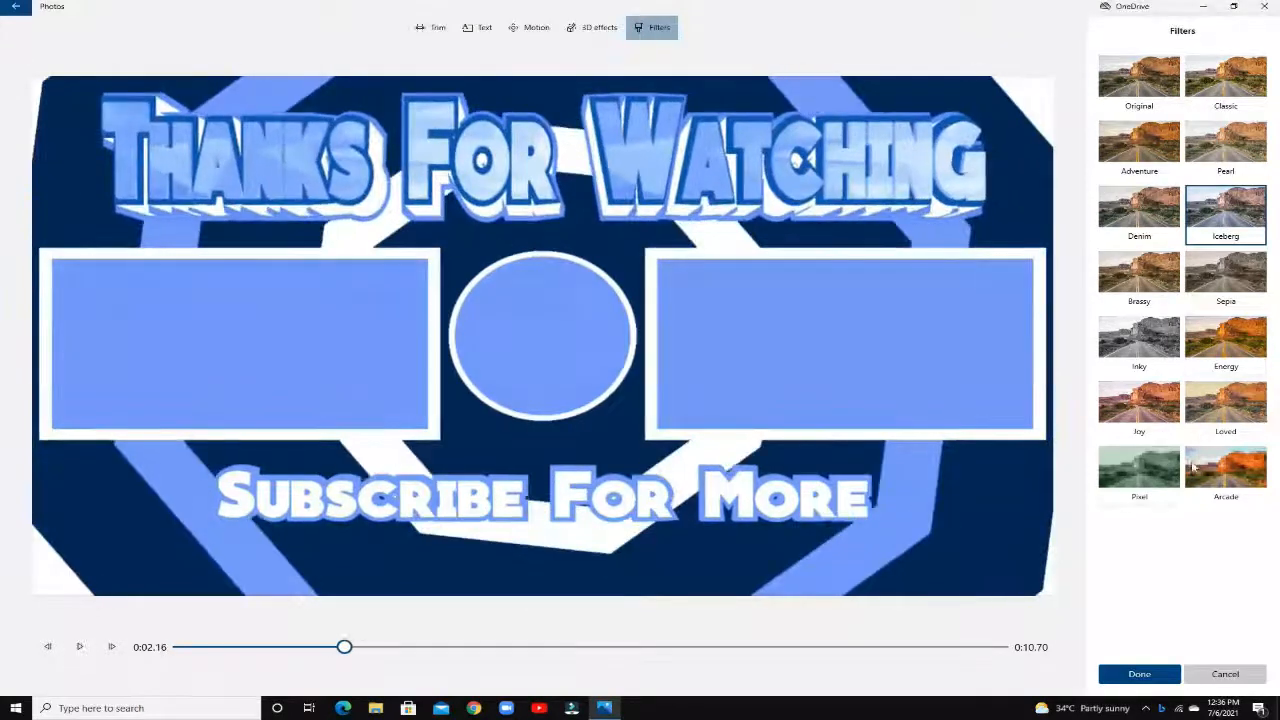
Step: Preview the Joy filter on the Thanks For Watching clip, then discard the clip's unsaved changes
left_click(1145, 415)
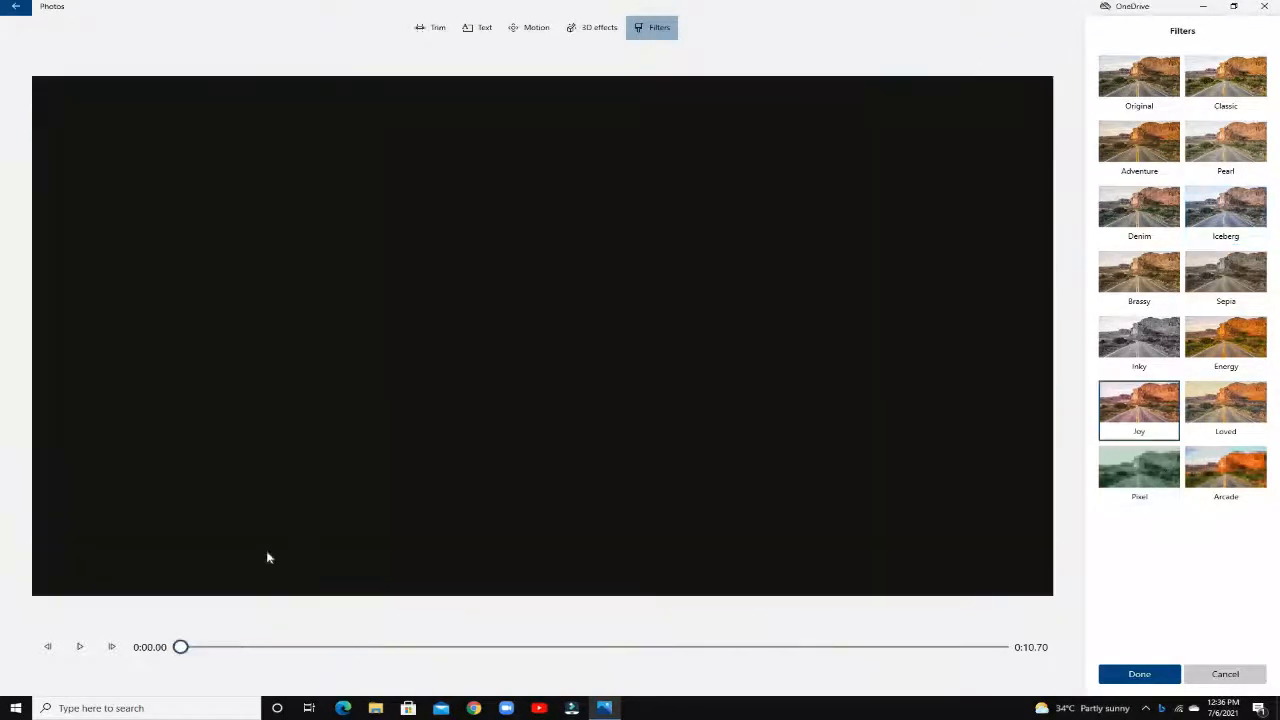
left_click(80, 648)
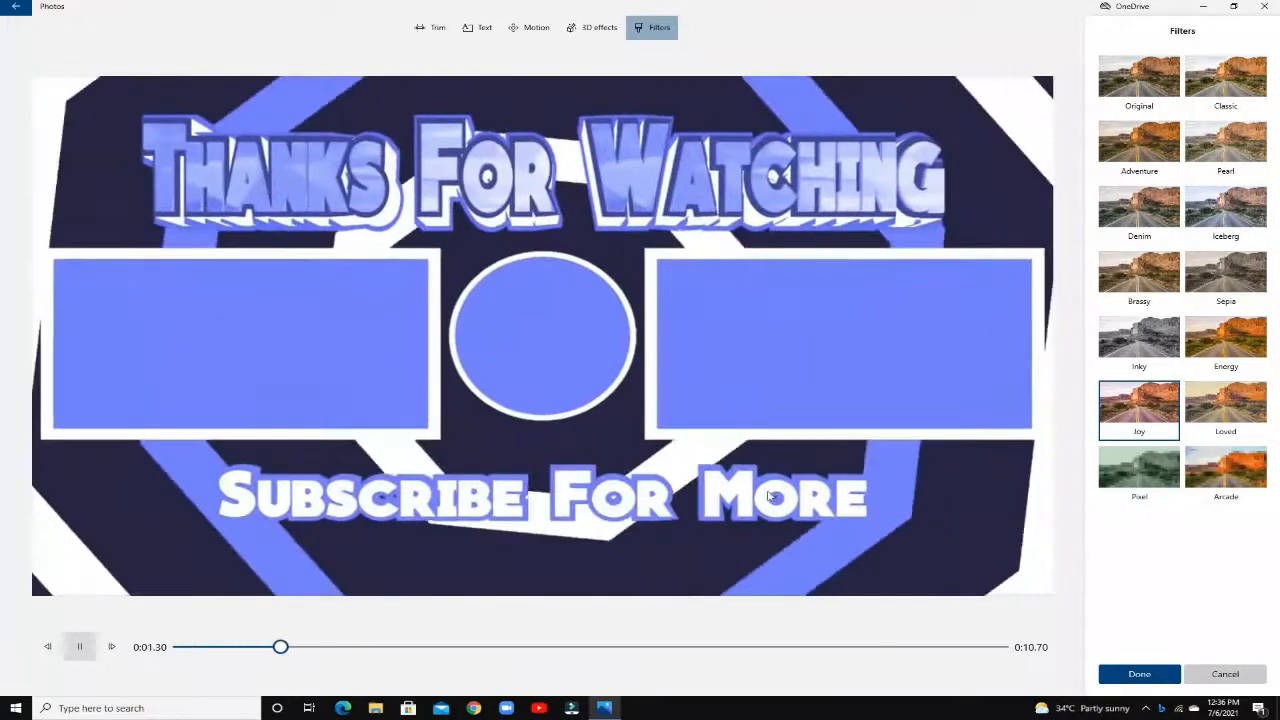
left_click(80, 647)
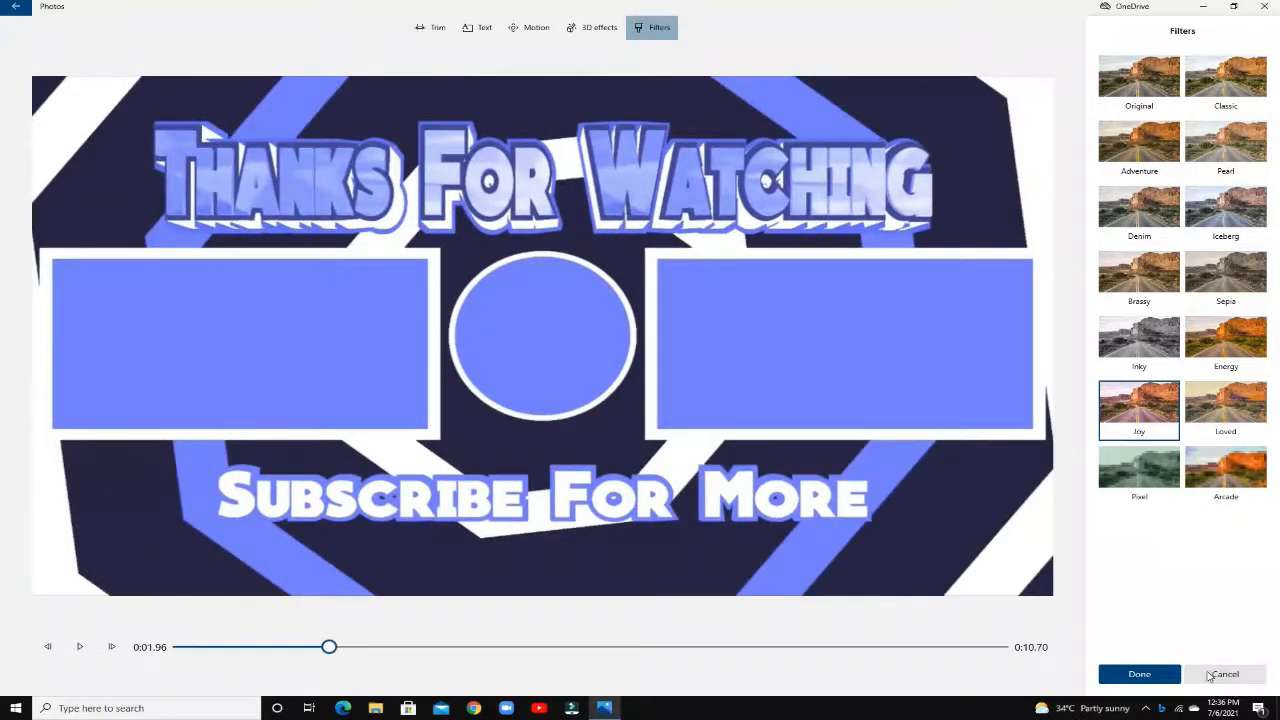
left_click(1212, 675)
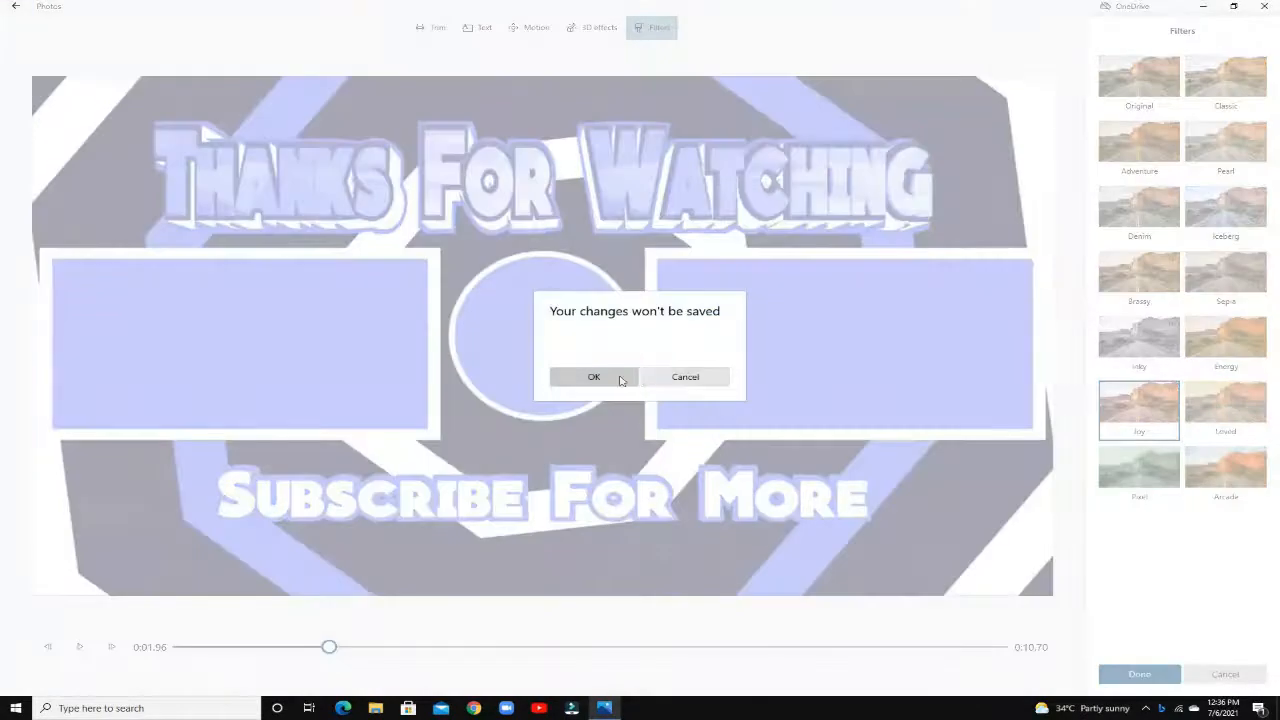
left_click(606, 379)
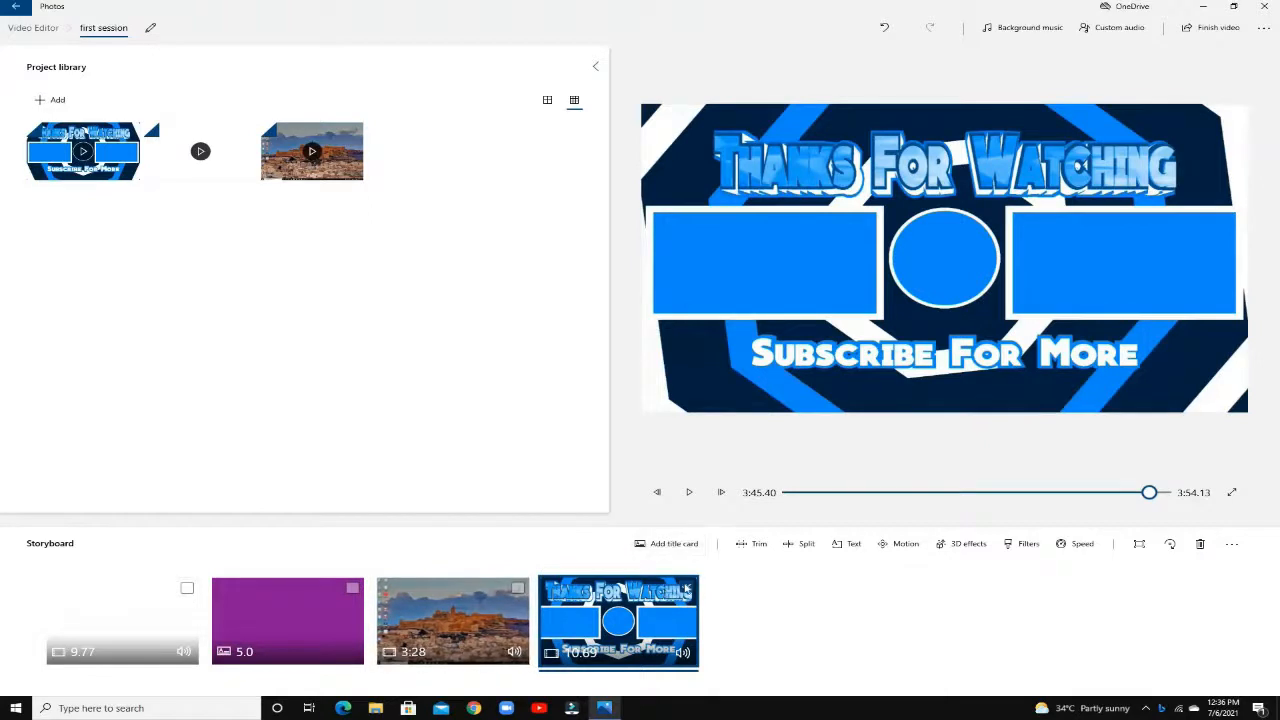
Step: Set only the desktop recording clip's speed to 1.75x and play part of it to check the pace
left_click(686, 588)
left_click(518, 589)
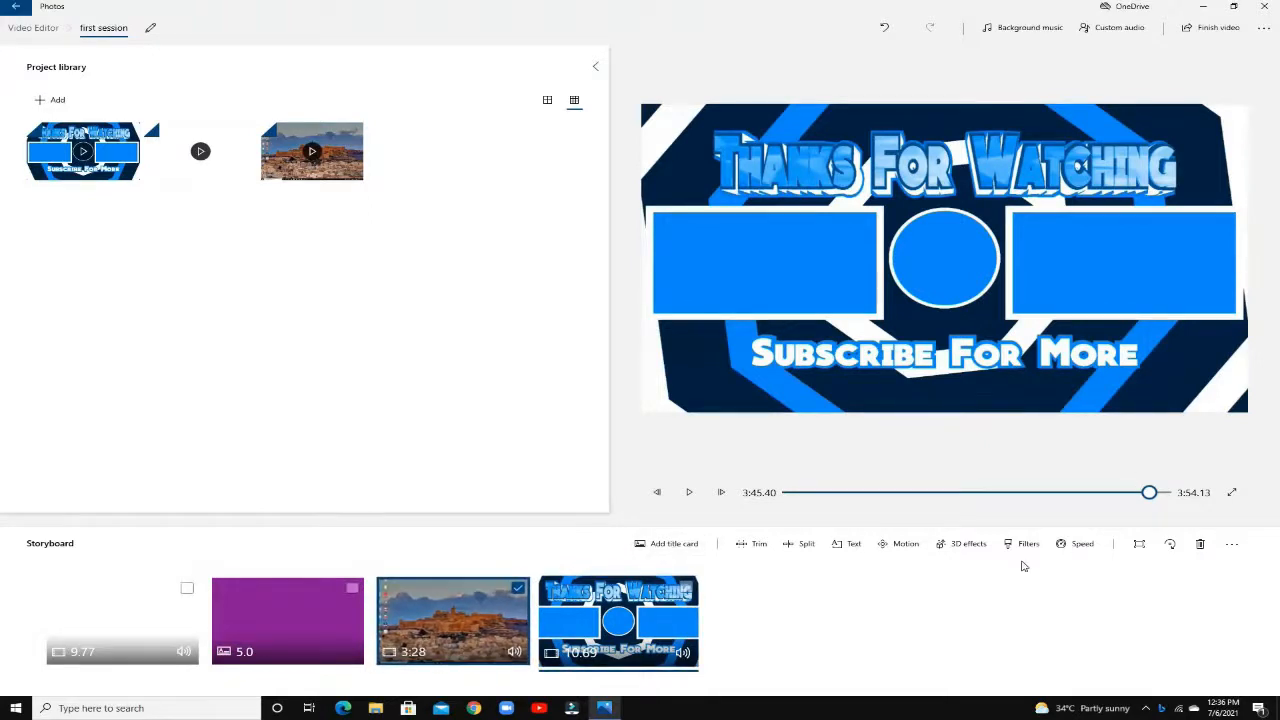
left_click(1075, 544)
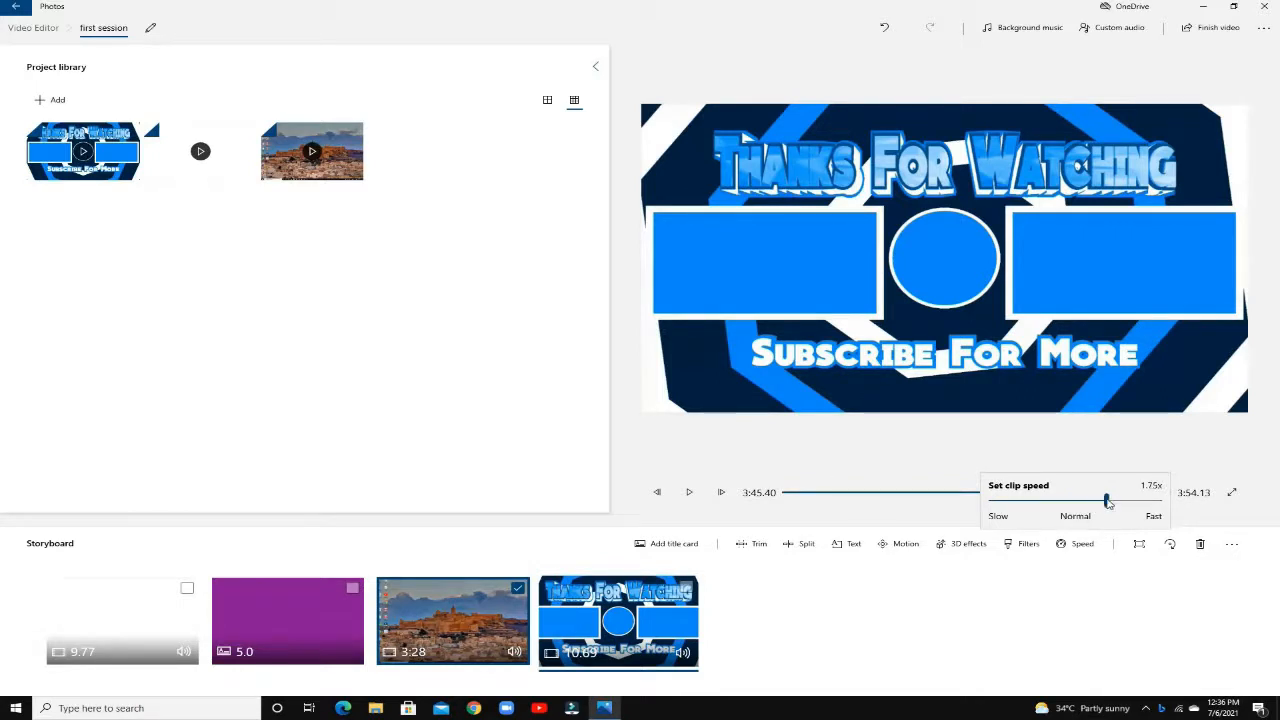
left_click_drag(1107, 500, 1105, 500)
left_click(970, 620)
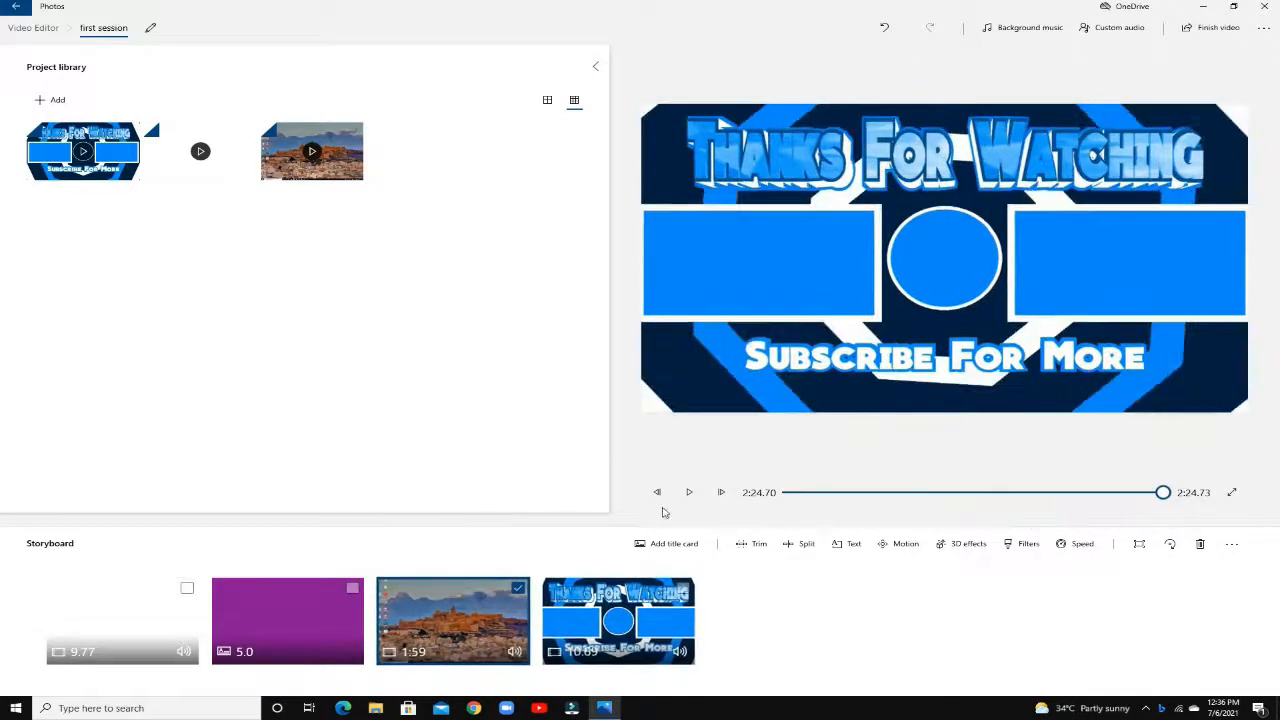
left_click(689, 492)
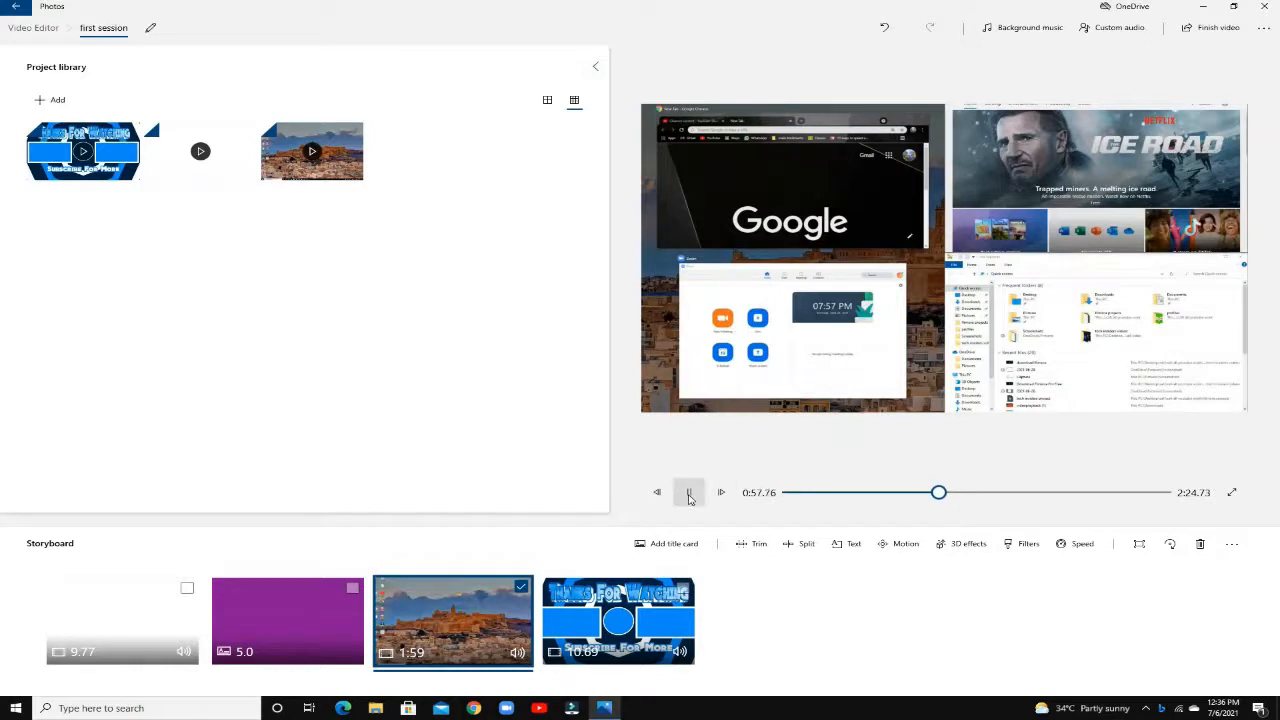
left_click(689, 495)
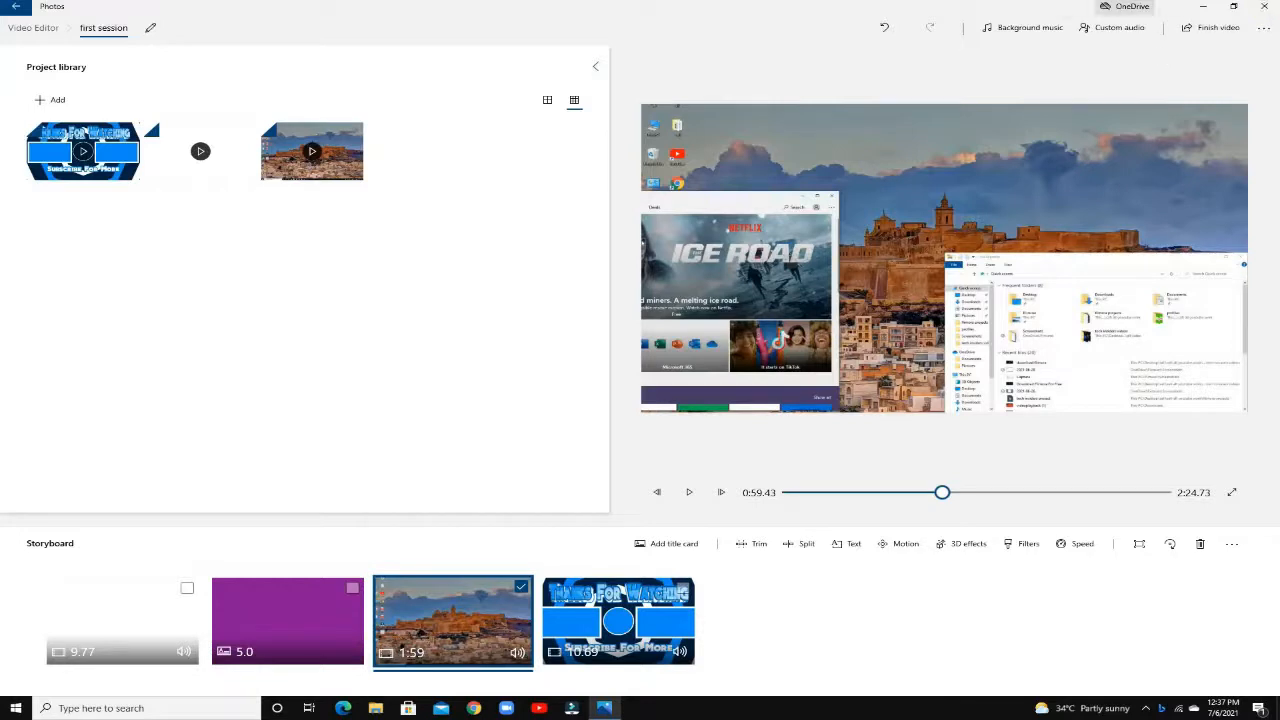
left_click(1232, 544)
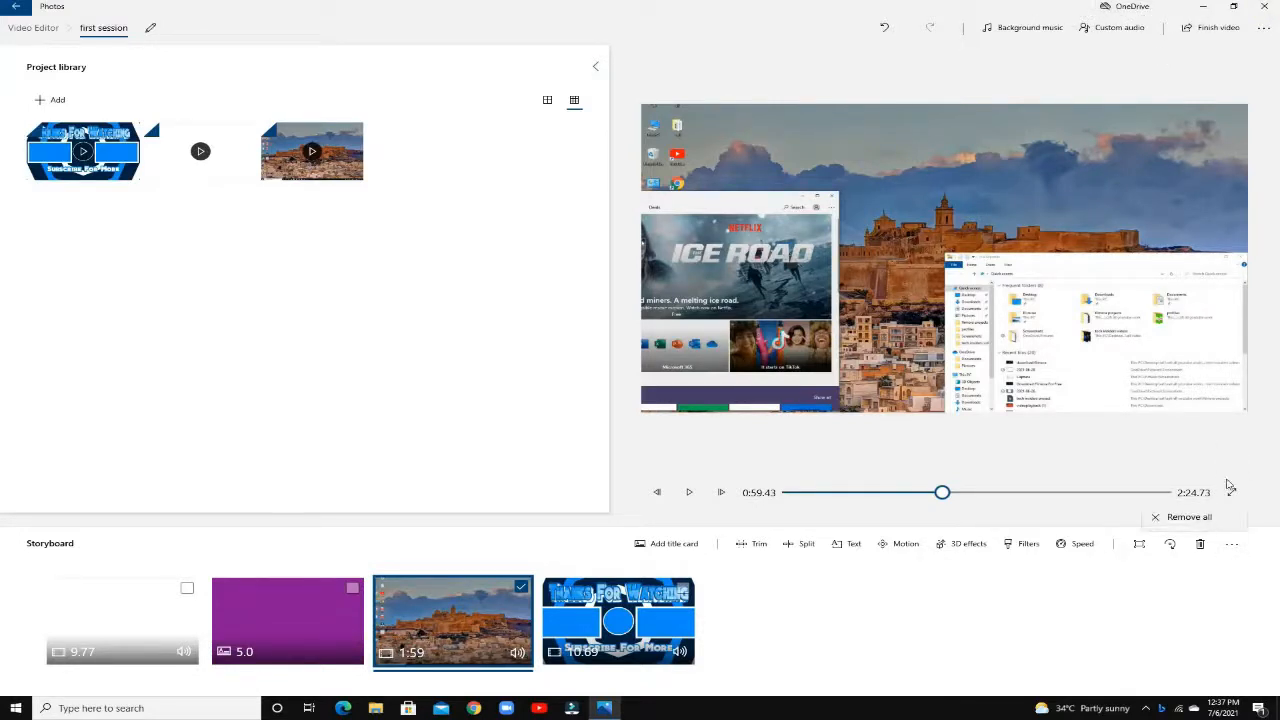
left_click(898, 607)
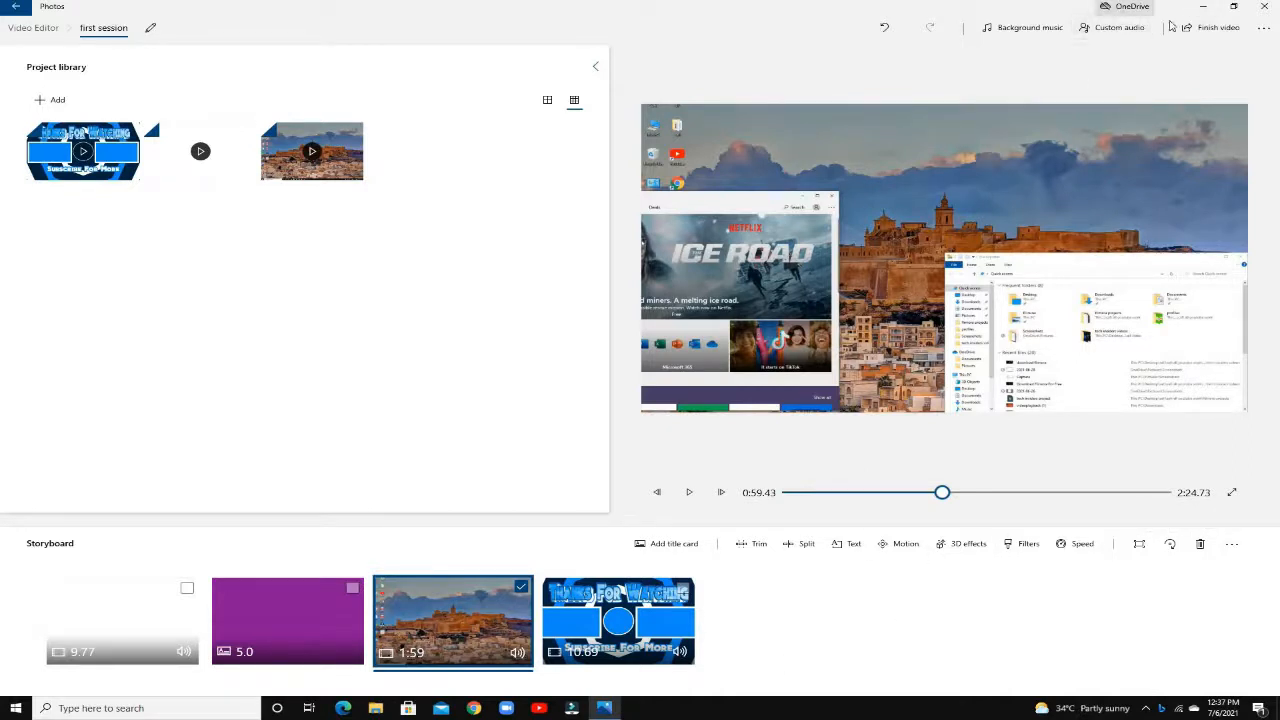
Step: Export the finished video in High 1080p quality as "first session" to the YouTube work folder within the desktop folders
left_click(1216, 28)
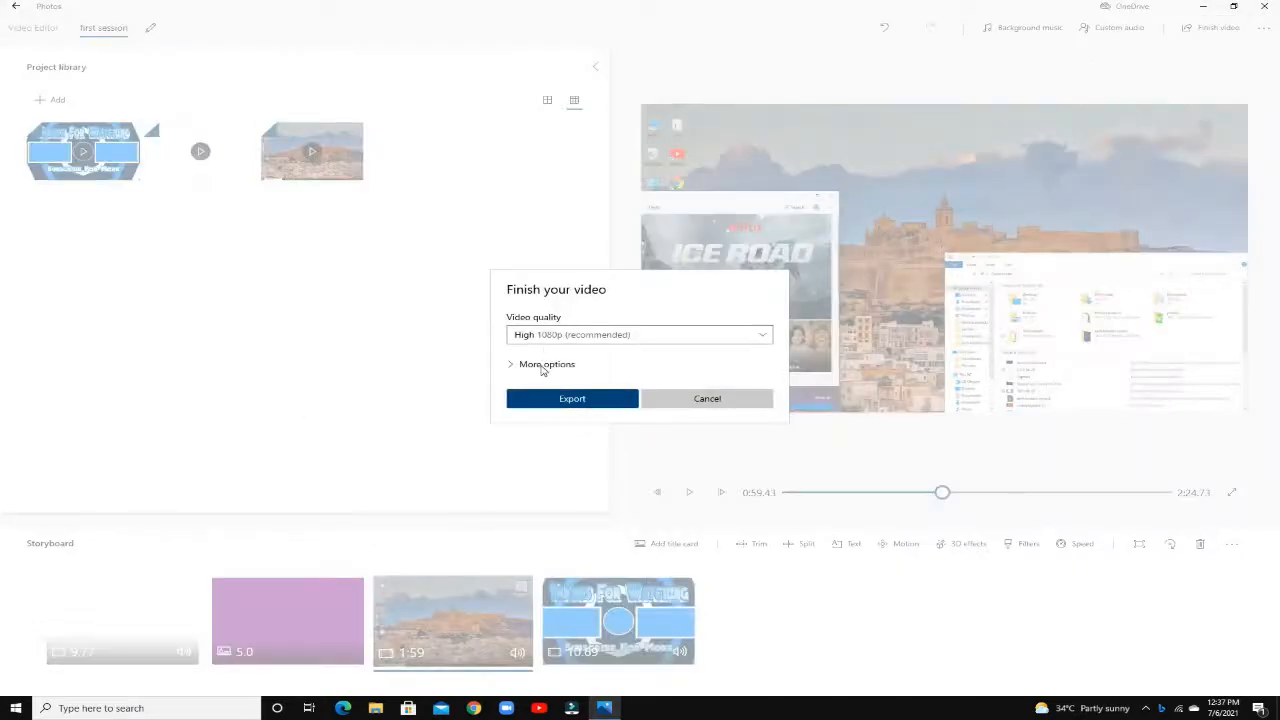
left_click(543, 366)
left_click(560, 435)
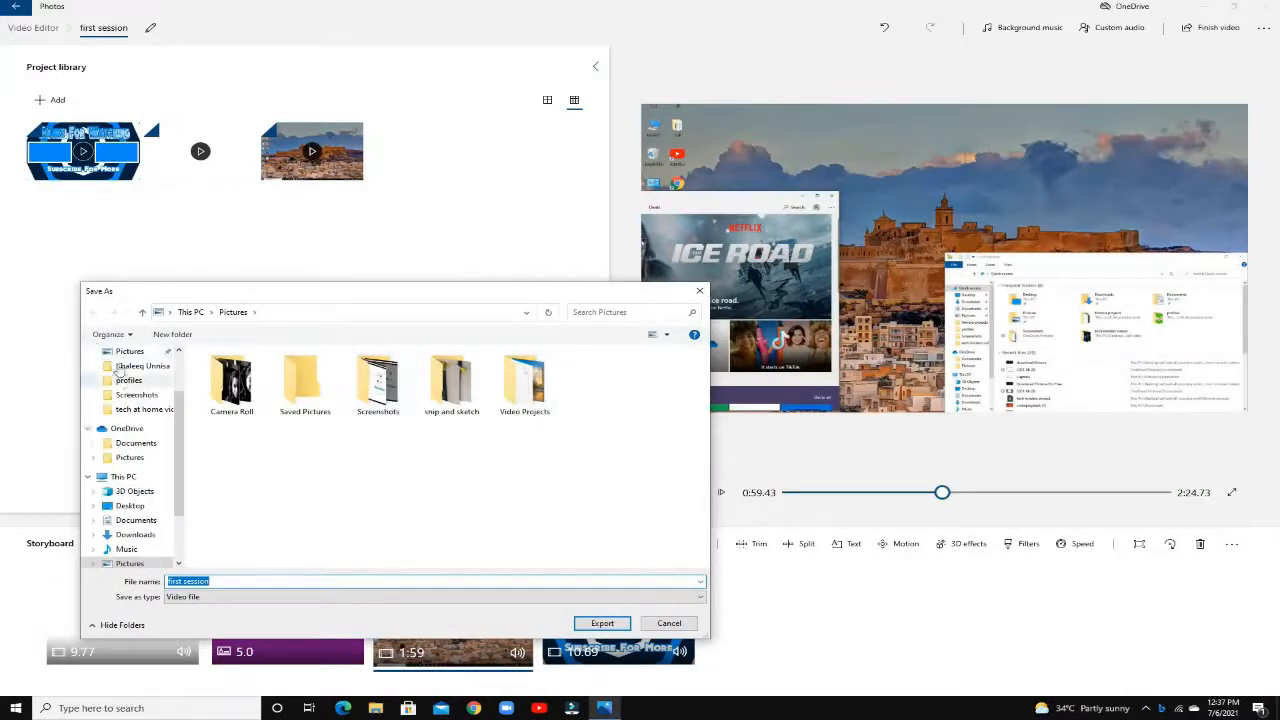
left_click(130, 506)
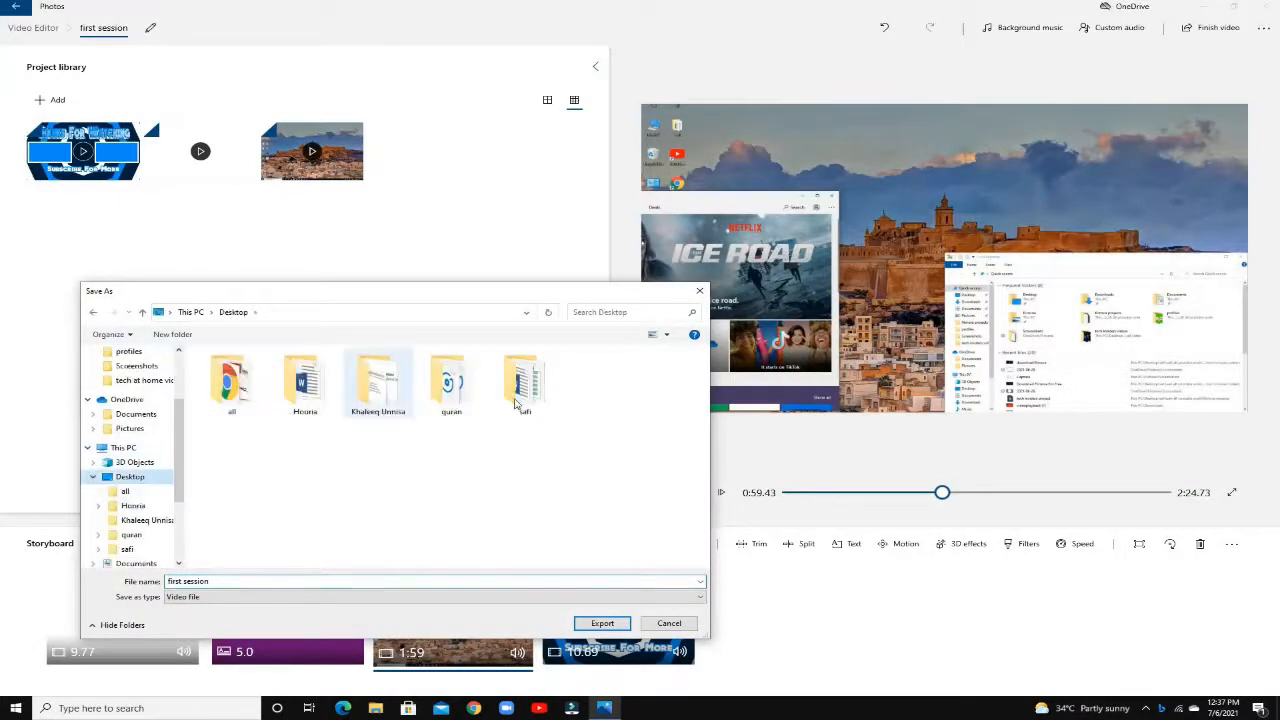
double_click(523, 385)
double_click(258, 370)
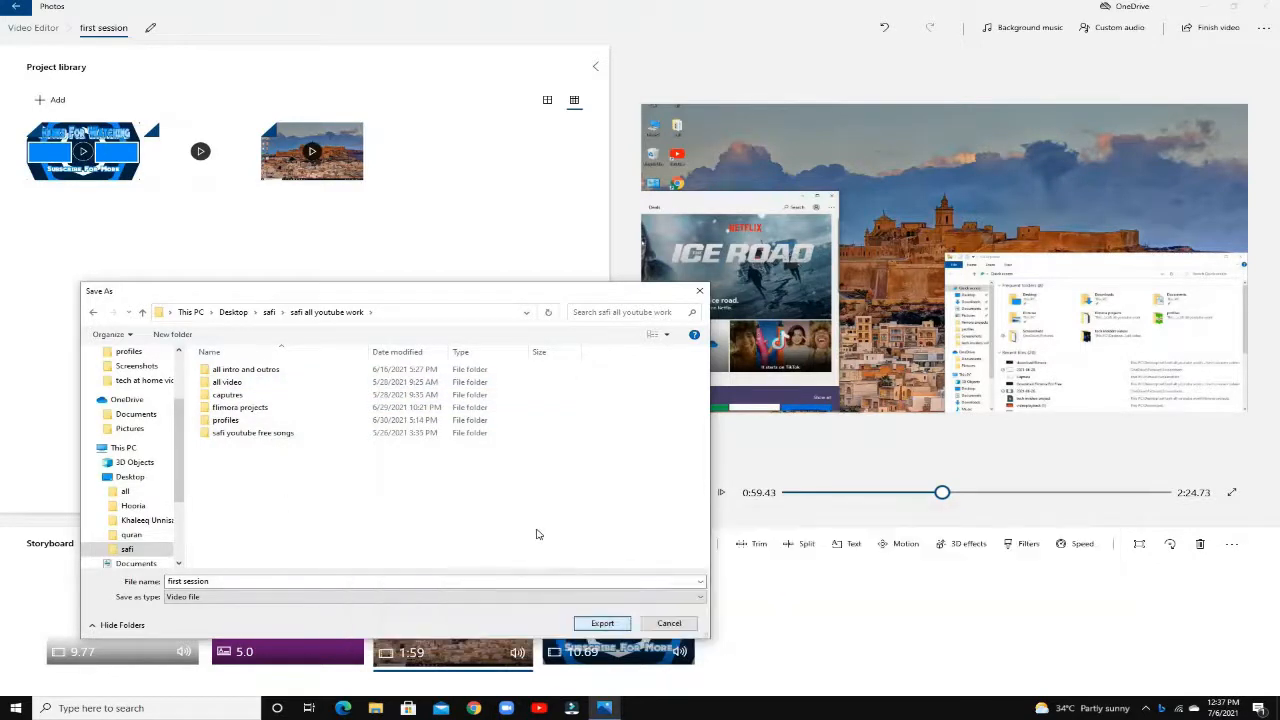
left_click(602, 623)
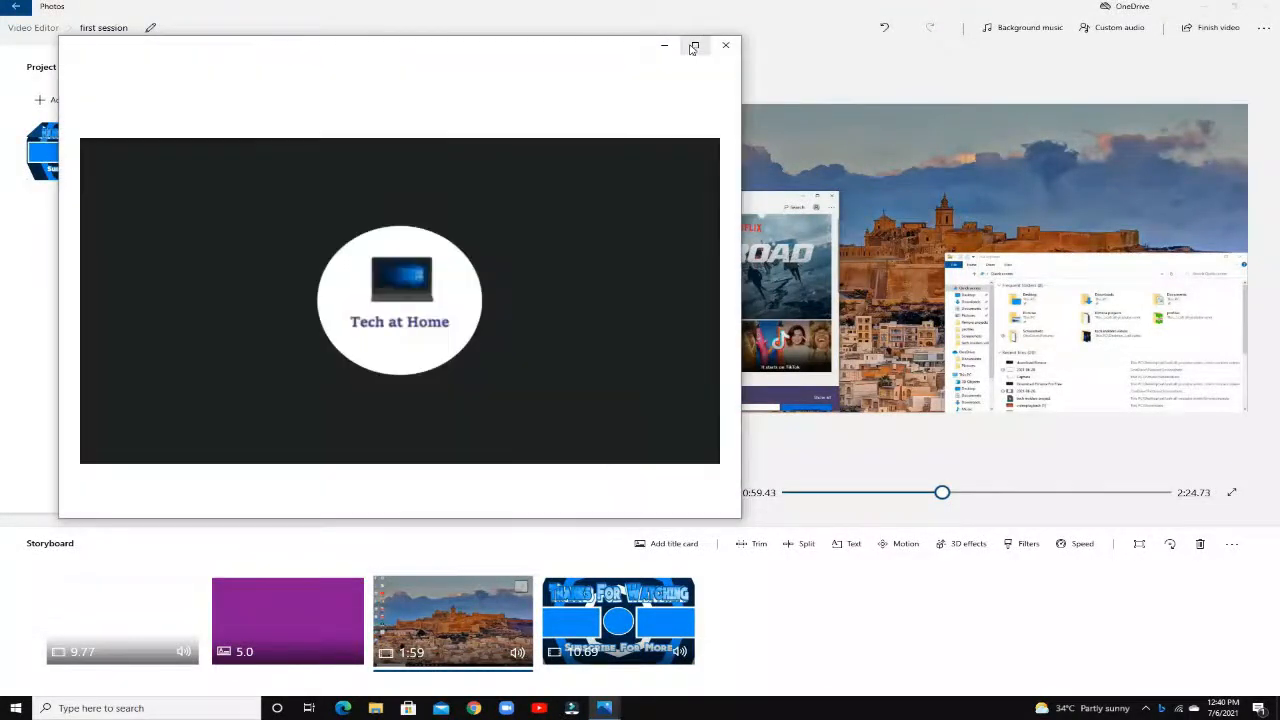
Step: Maximize the exported first session.mp4 and play it from the beginning
left_click(694, 46)
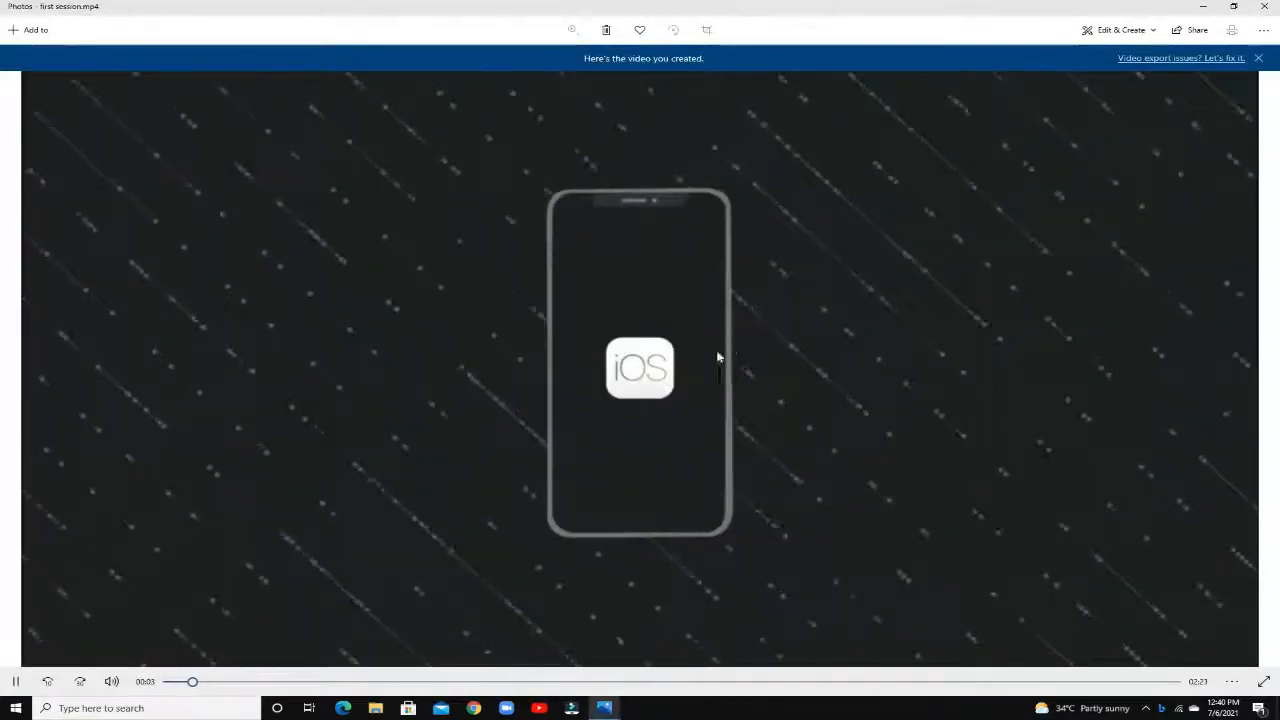
left_click(717, 356)
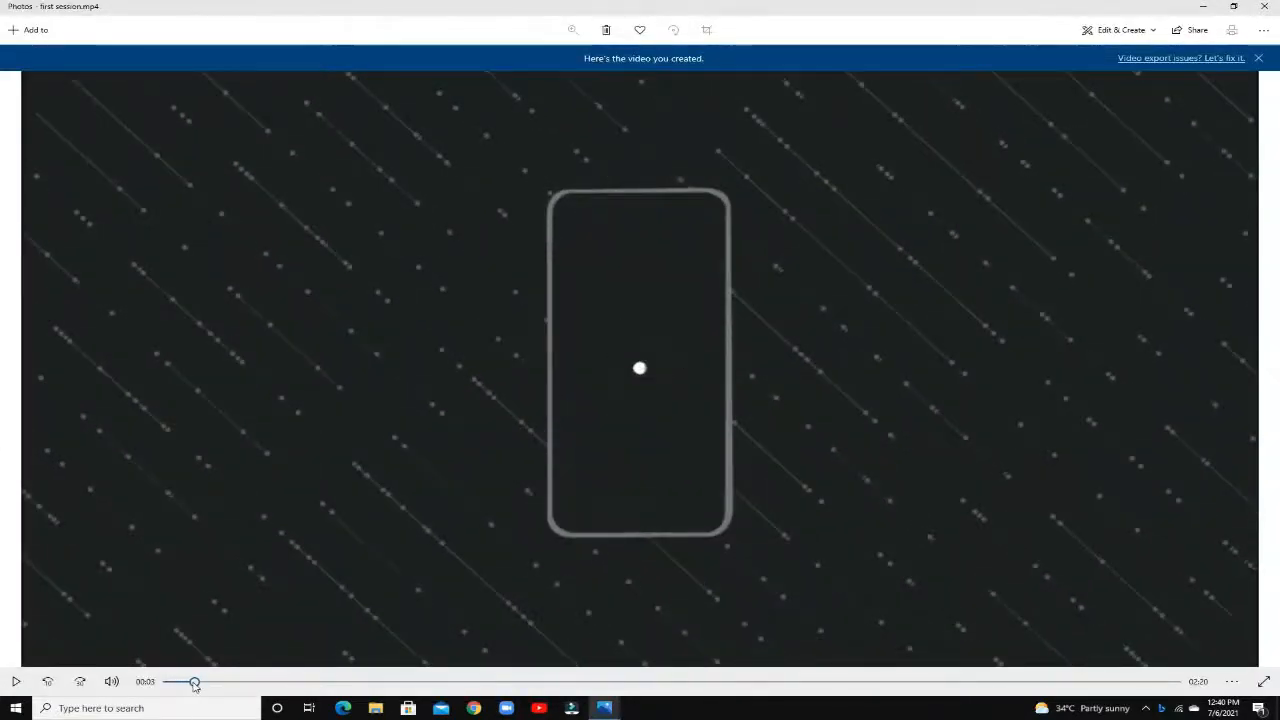
left_click_drag(194, 683, 161, 684)
left_click(722, 289)
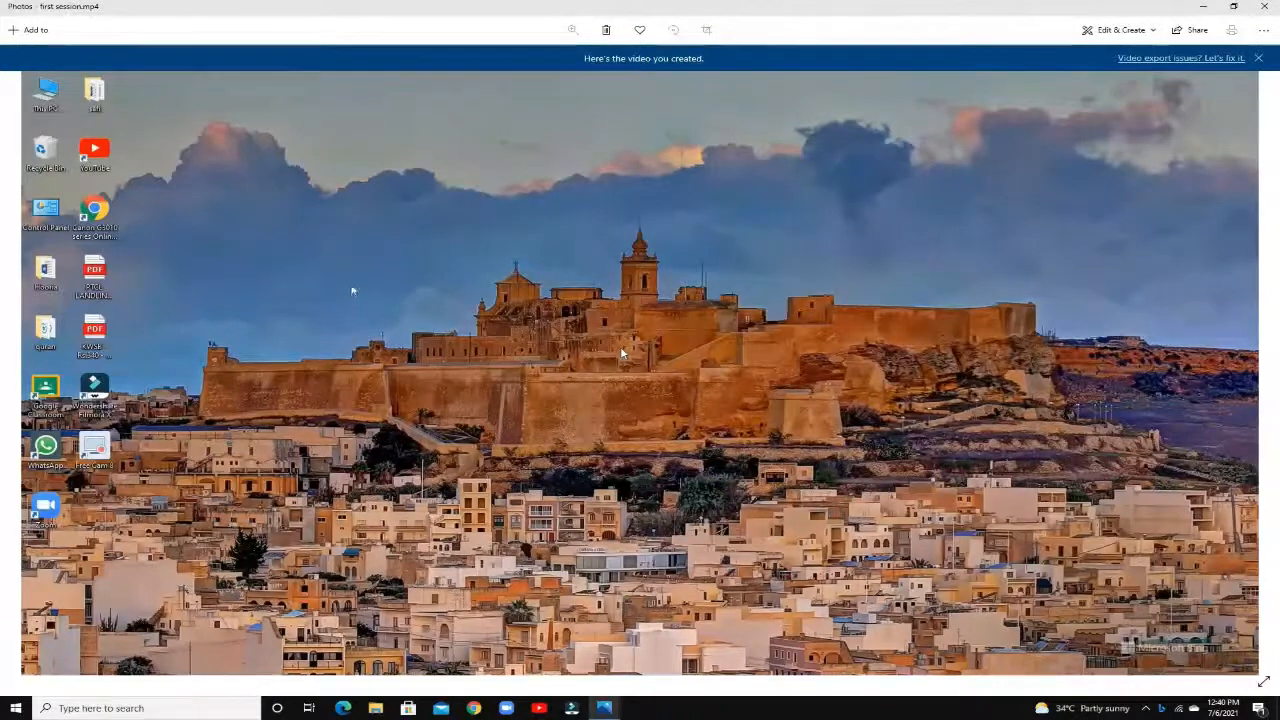
Step: Skip ahead through the split-screen section to the Thanks For Watching outro and view it in full screen
left_click(971, 681)
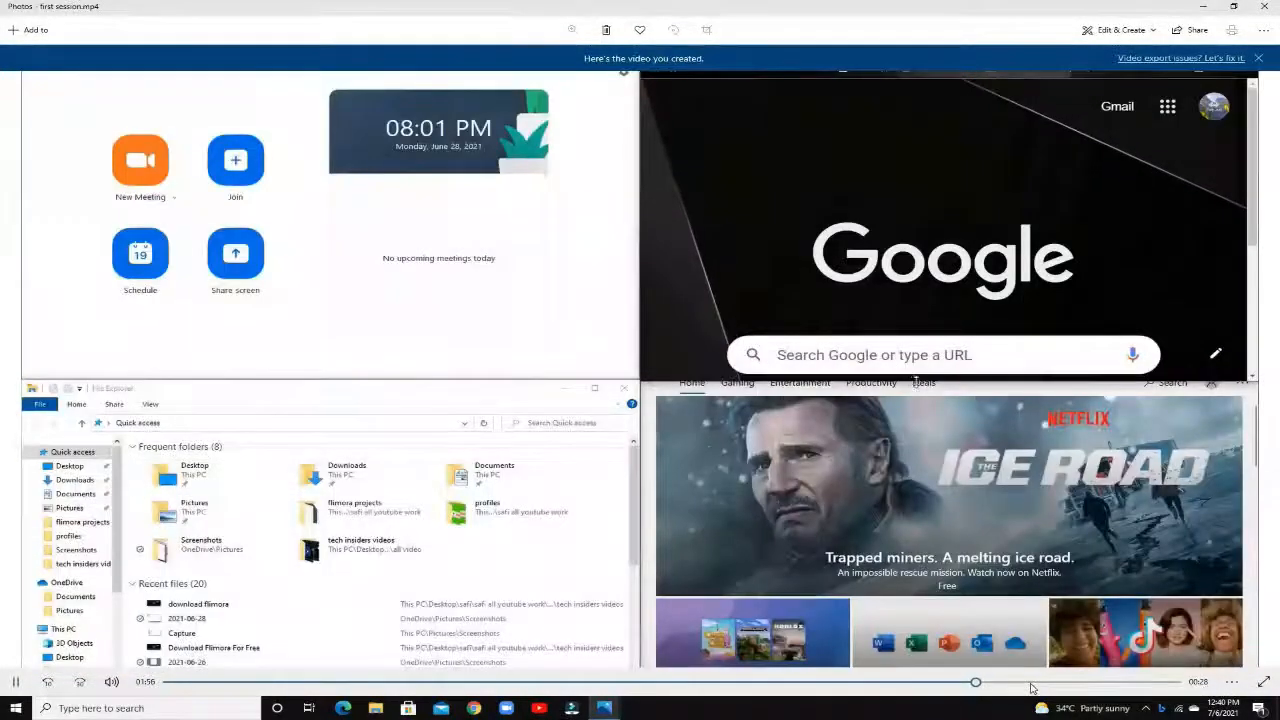
left_click(1031, 684)
left_click(1073, 683)
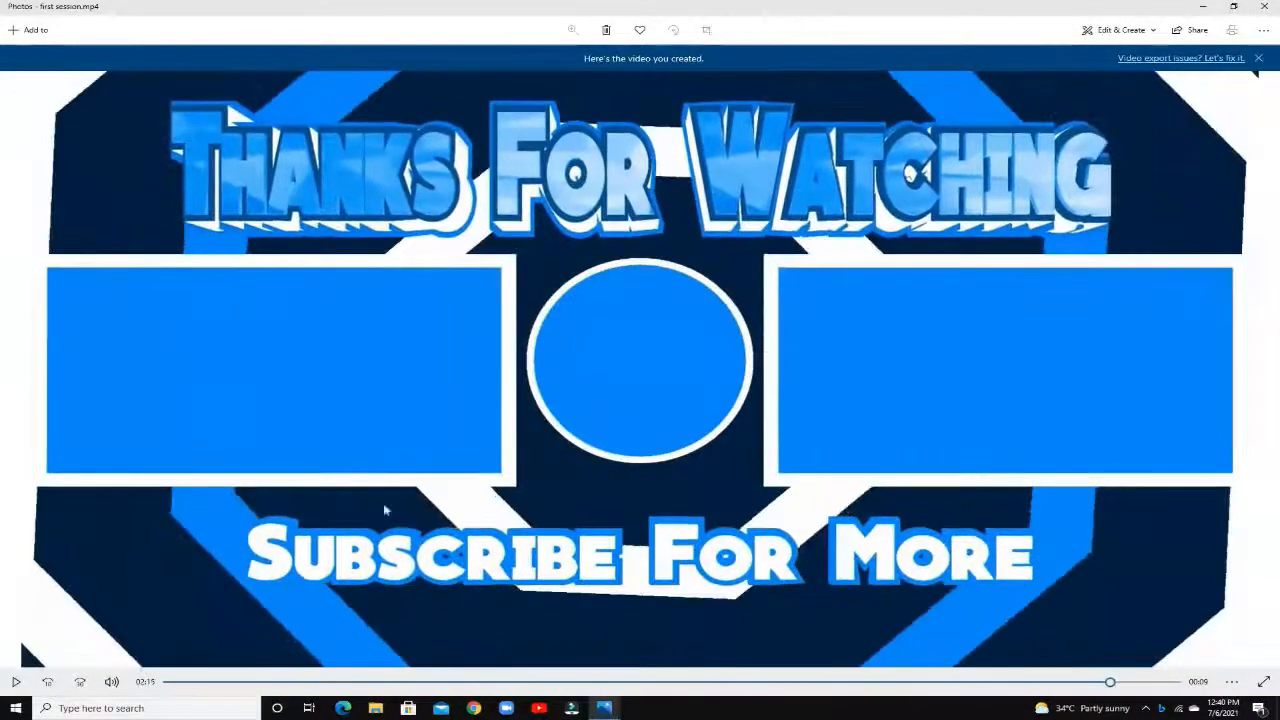
left_click(1244, 254)
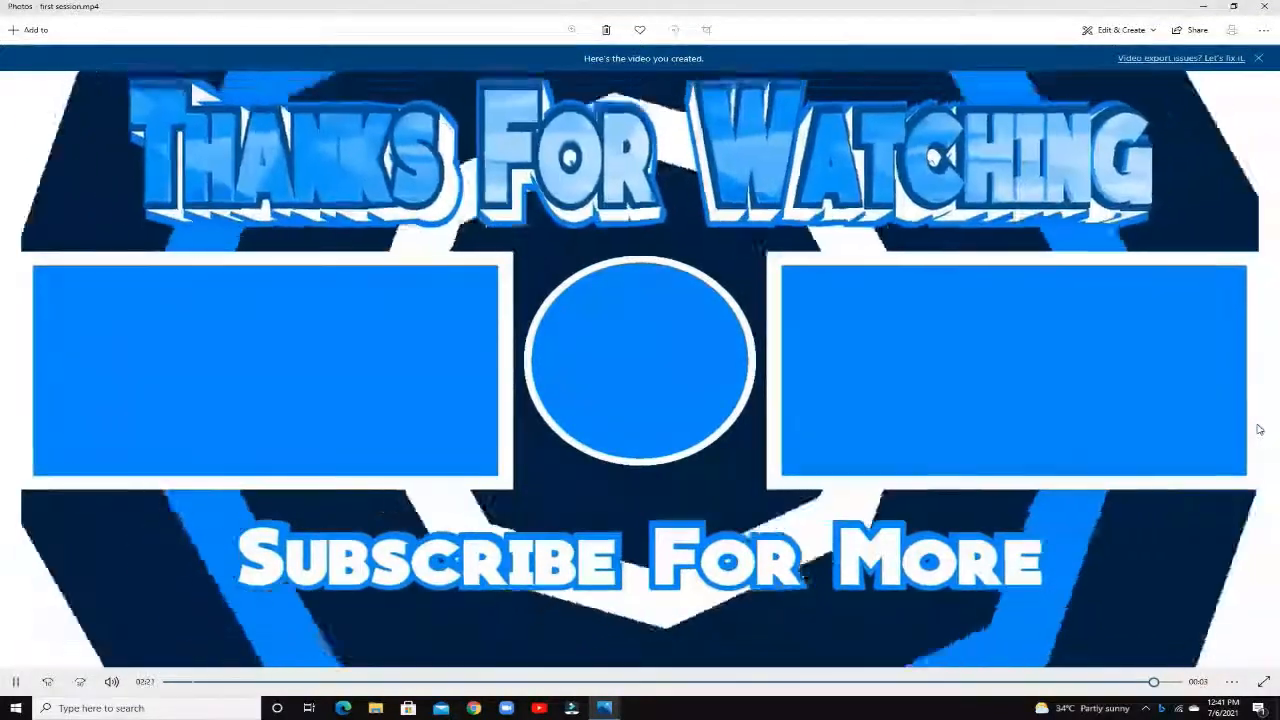
left_click(655, 542)
left_click(655, 542)
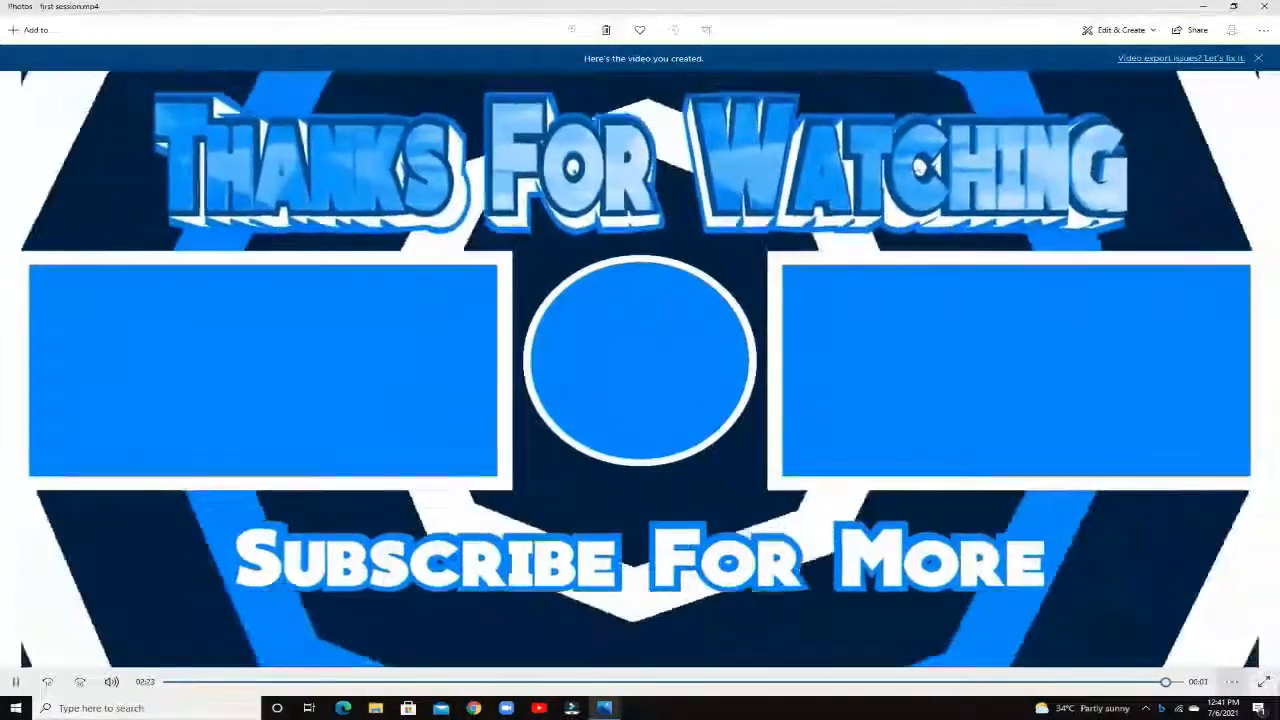
left_click(1263, 681)
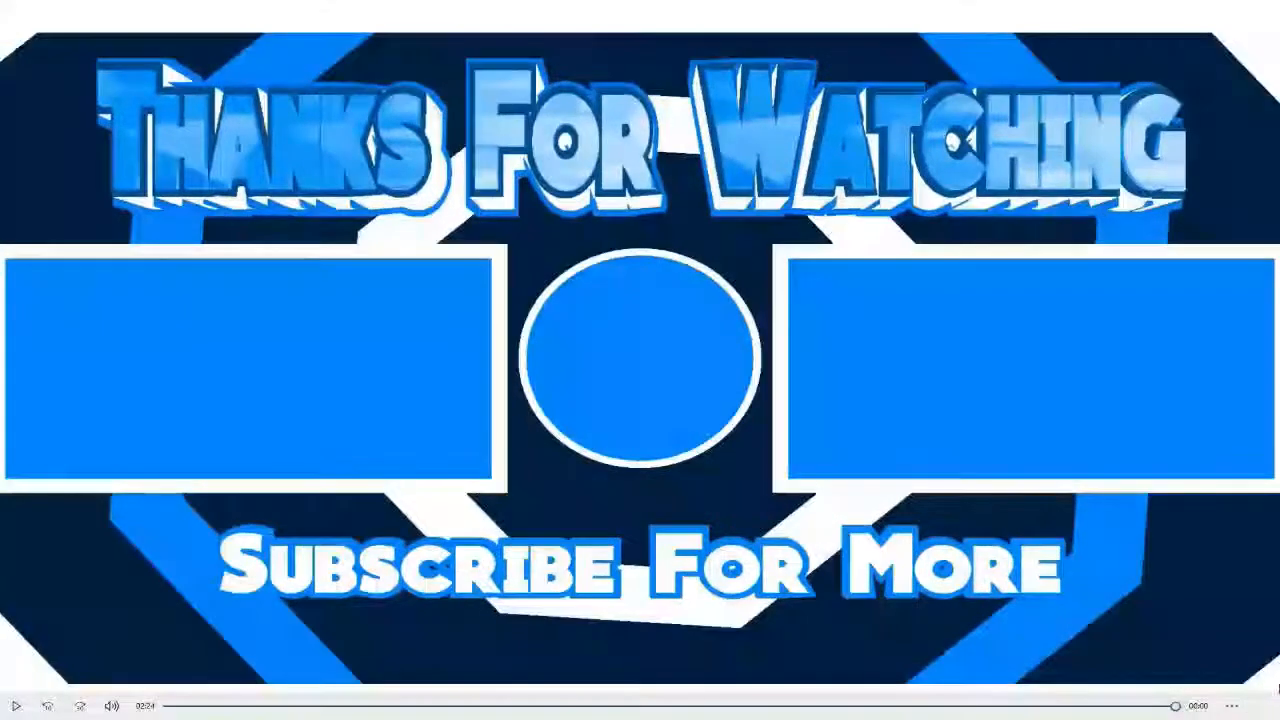
Step: Return to the video editor window from the full-screen playback and close it
mouse_move(10, 715)
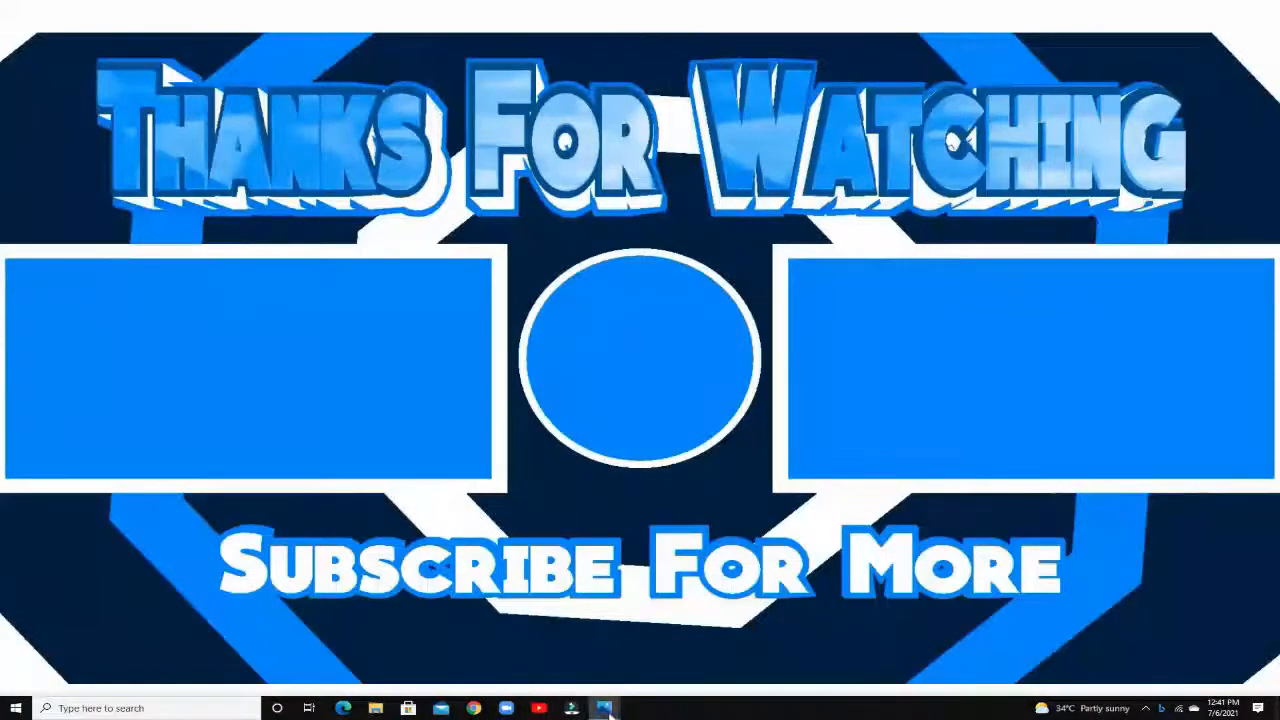
mouse_move(603, 708)
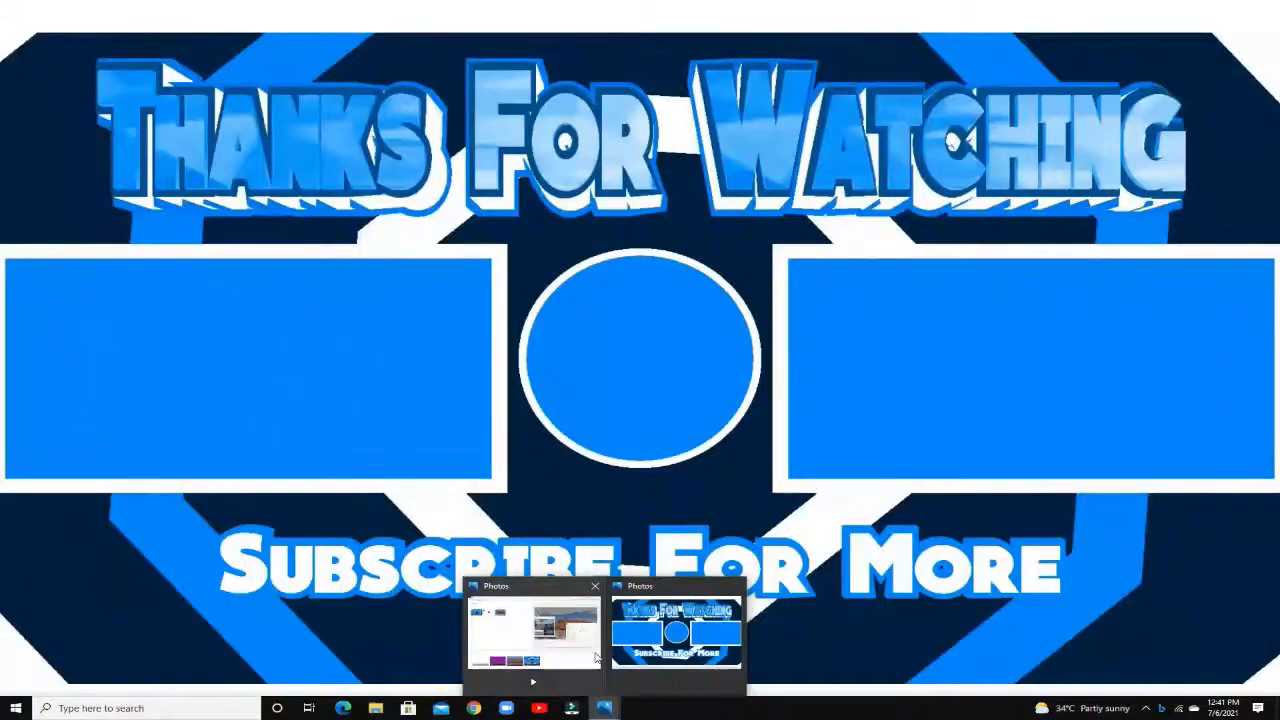
left_click(596, 657)
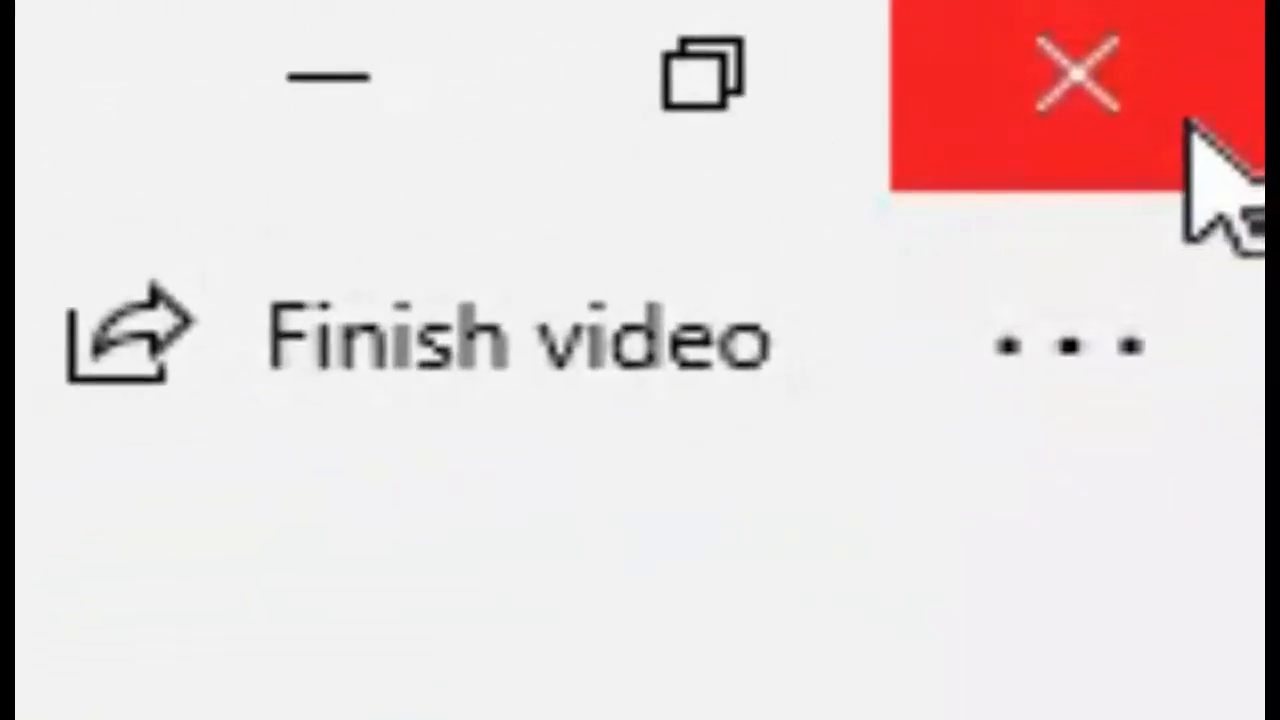
left_click(1232, 82)
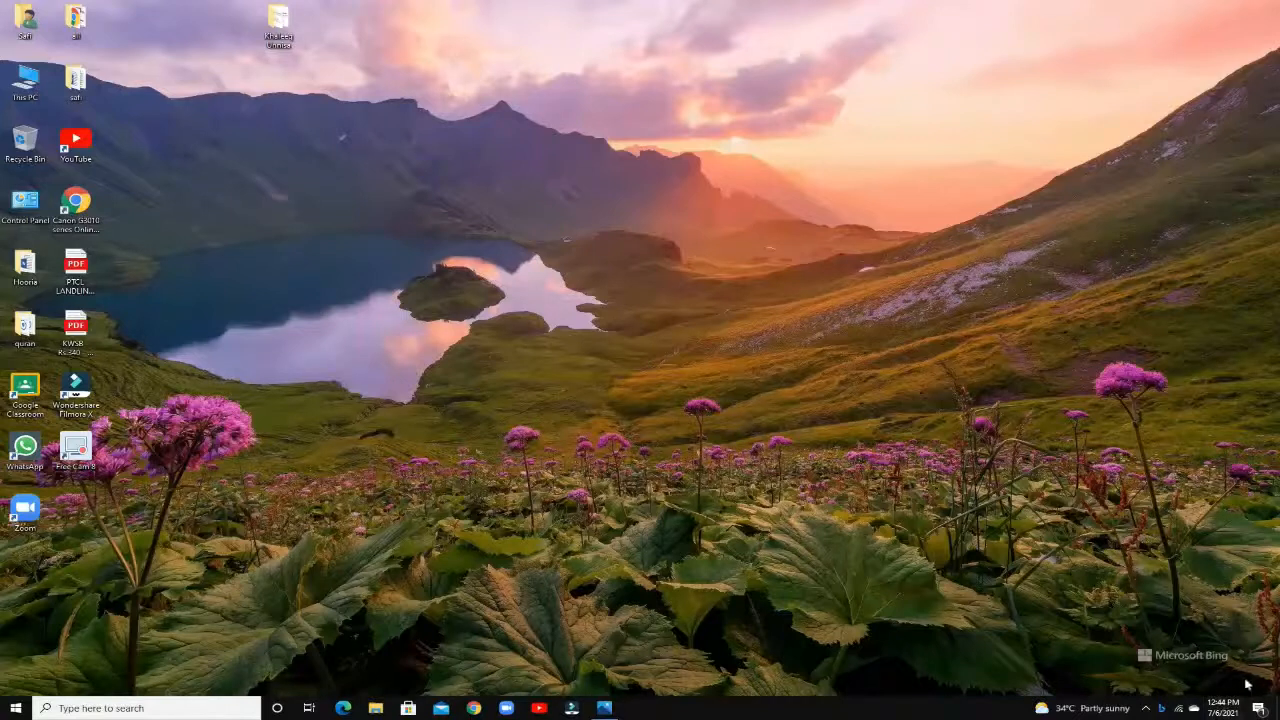
left_click_drag(621, 360, 877, 347)
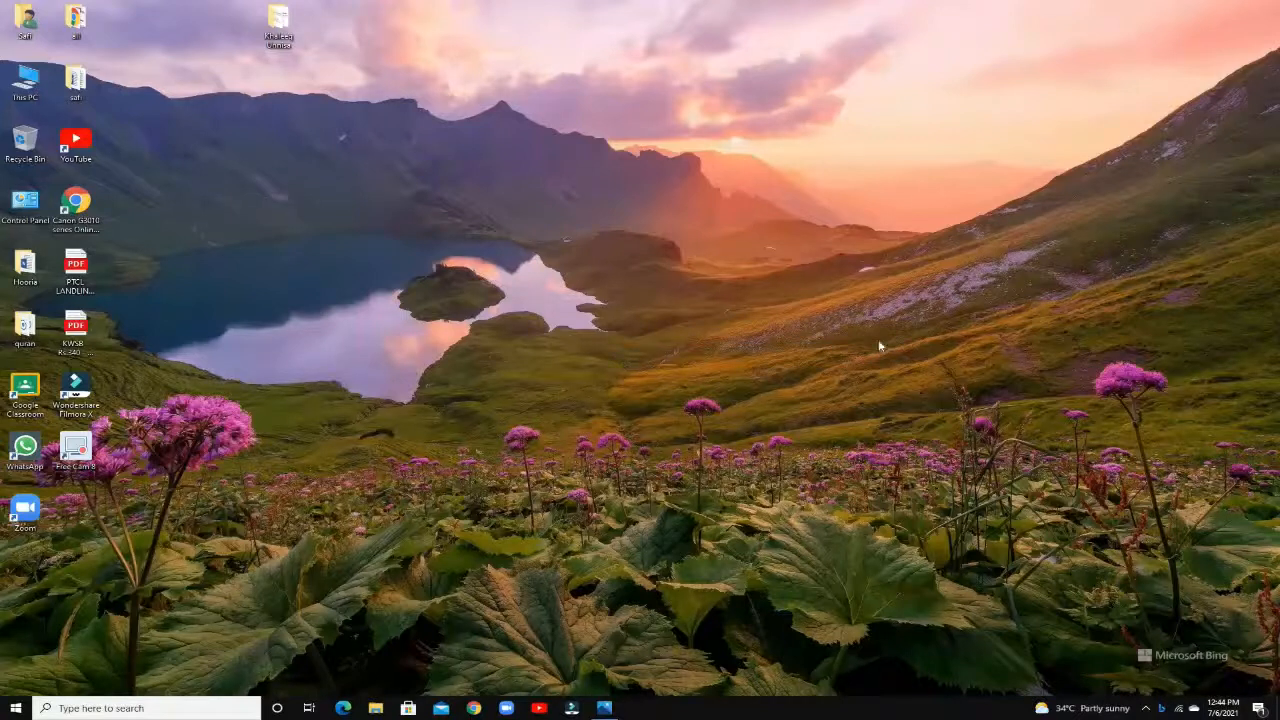